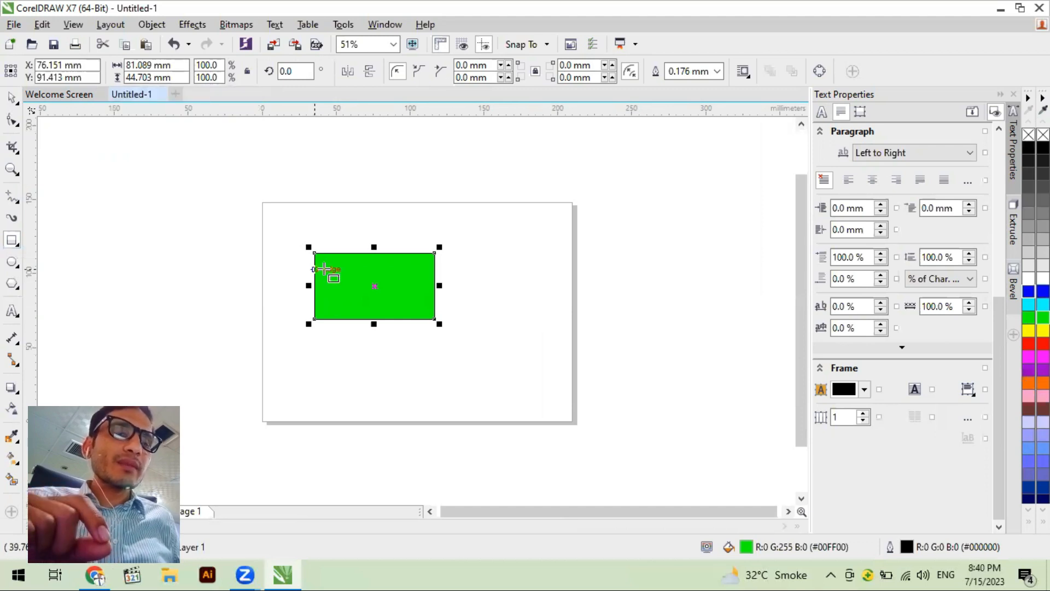
Activate the Pick tool and deselect the green rectangle.
{"action": "left_click", "coordinate": [10, 98]}
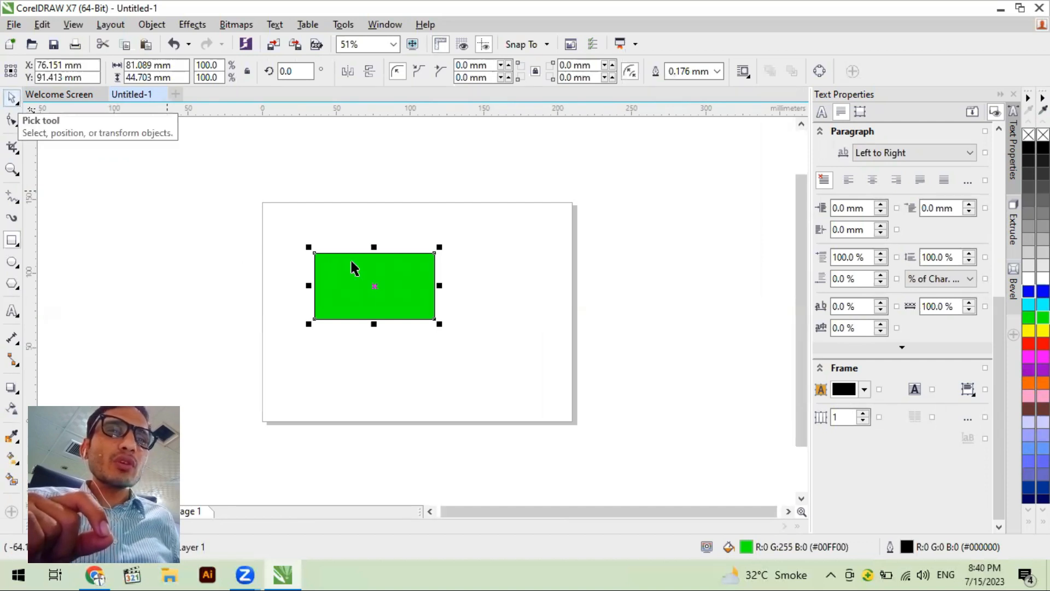
{"action": "left_click", "coordinate": [325, 275]}
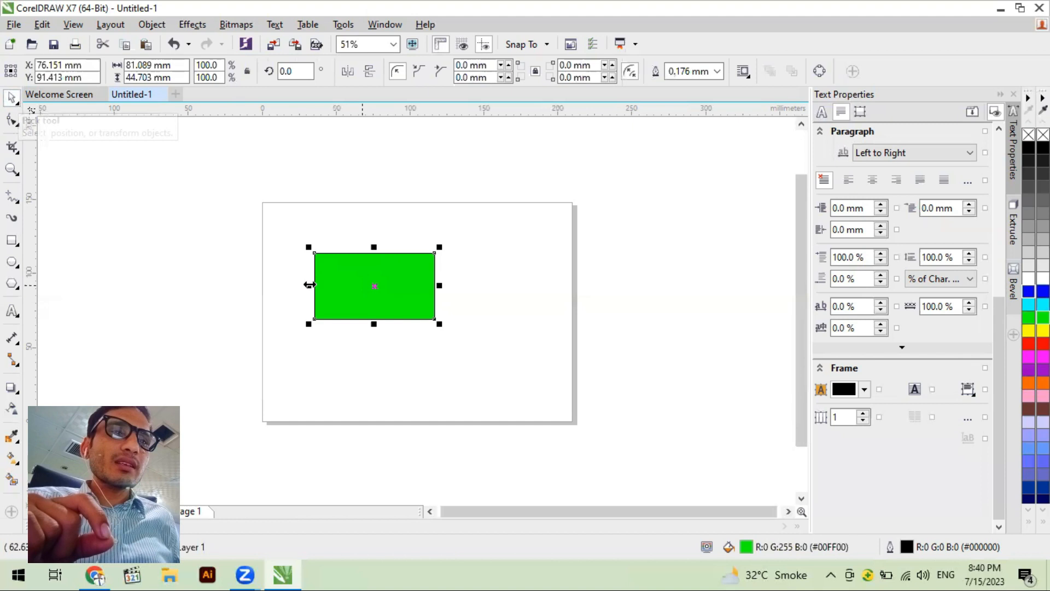
{"action": "left_click", "coordinate": [259, 299]}
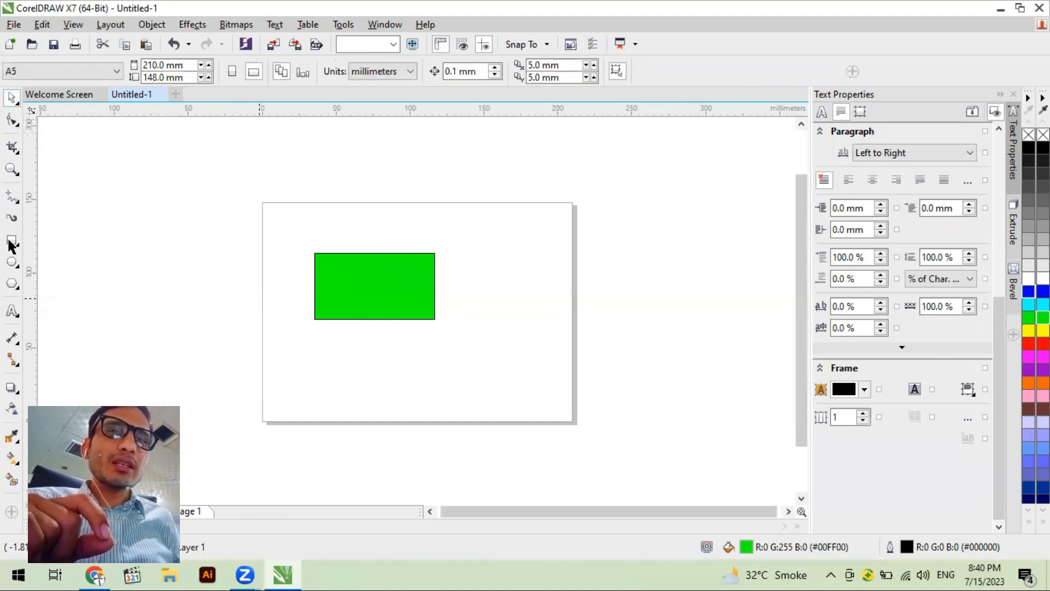
Draw a rectangle about 35 by 24 mm in the page's upper-right area, fill it red and deselect it.
{"action": "left_click", "coordinate": [12, 244]}
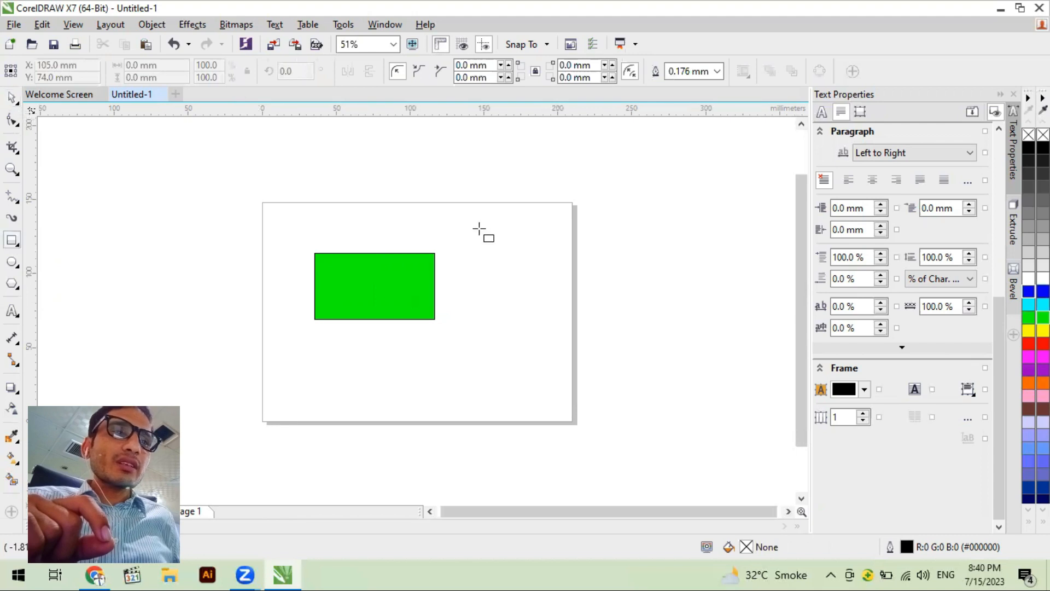
{"action": "left_click_drag", "start_coordinate": [479, 228], "coordinate": [531, 265]}
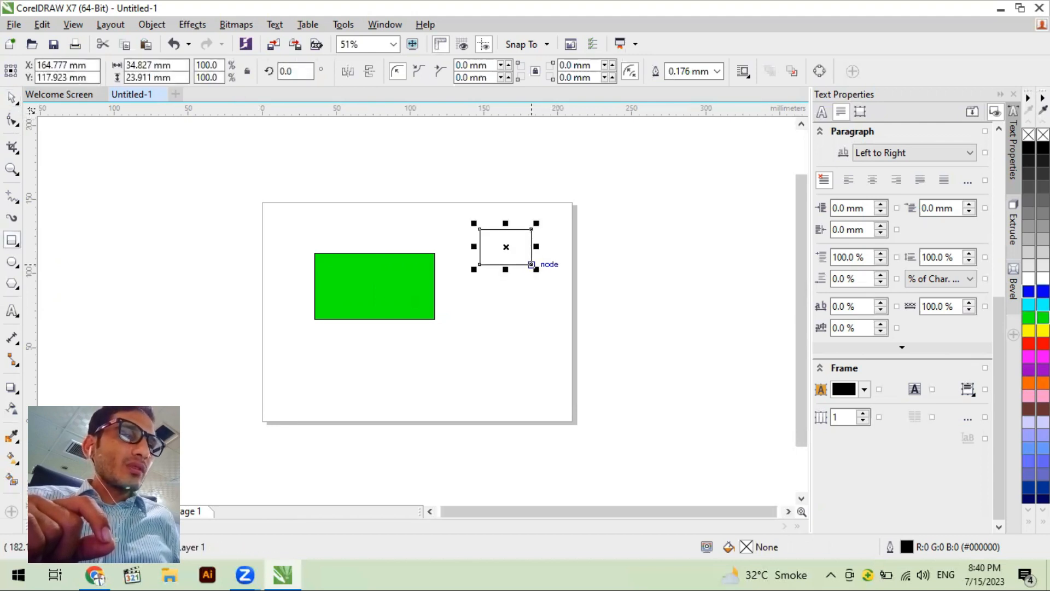
{"action": "left_click", "coordinate": [1043, 318]}
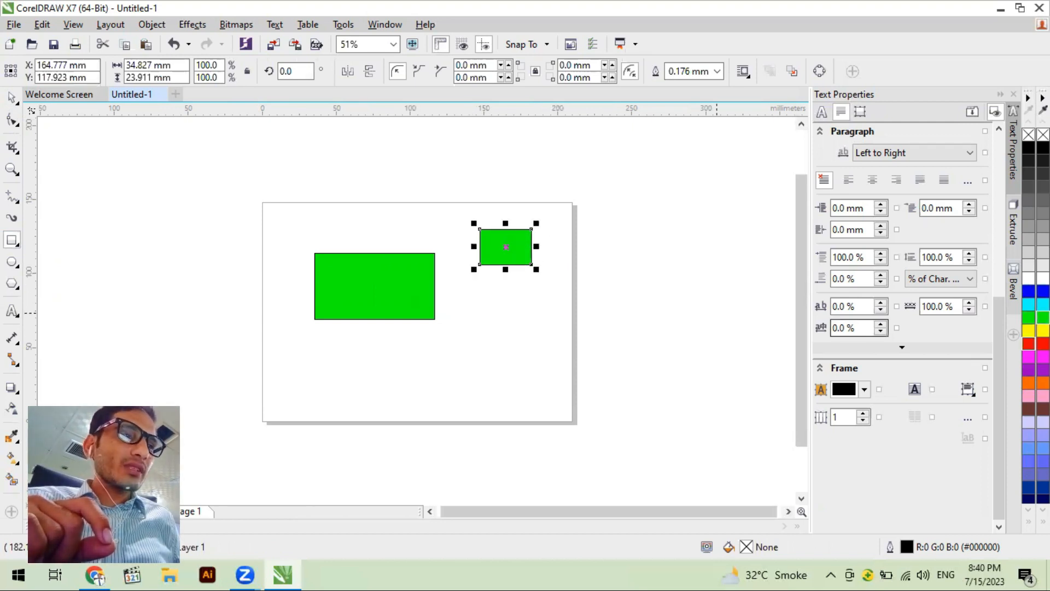
{"action": "left_click", "coordinate": [1029, 343]}
{"action": "left_click", "coordinate": [12, 98]}
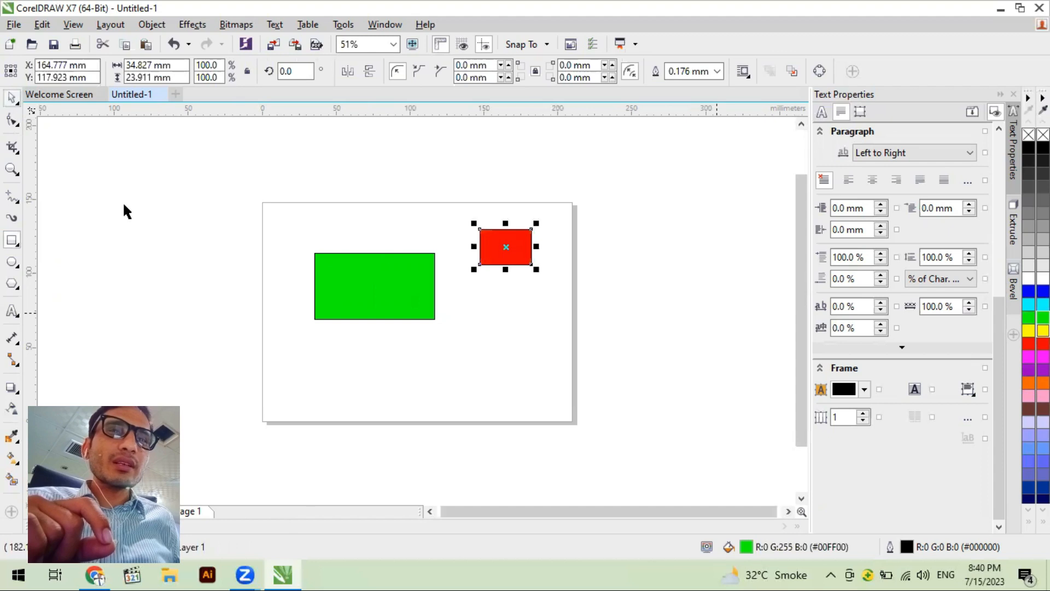
{"action": "left_click", "coordinate": [445, 221]}
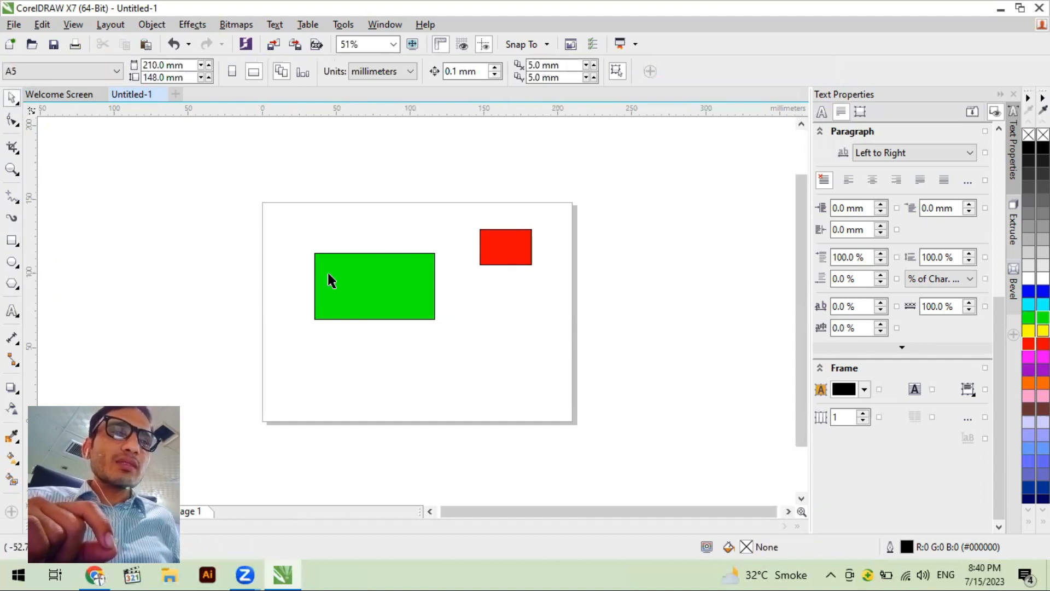
Select the green and red rectangles alternately with the Pick tool.
{"action": "left_click", "coordinate": [350, 289]}
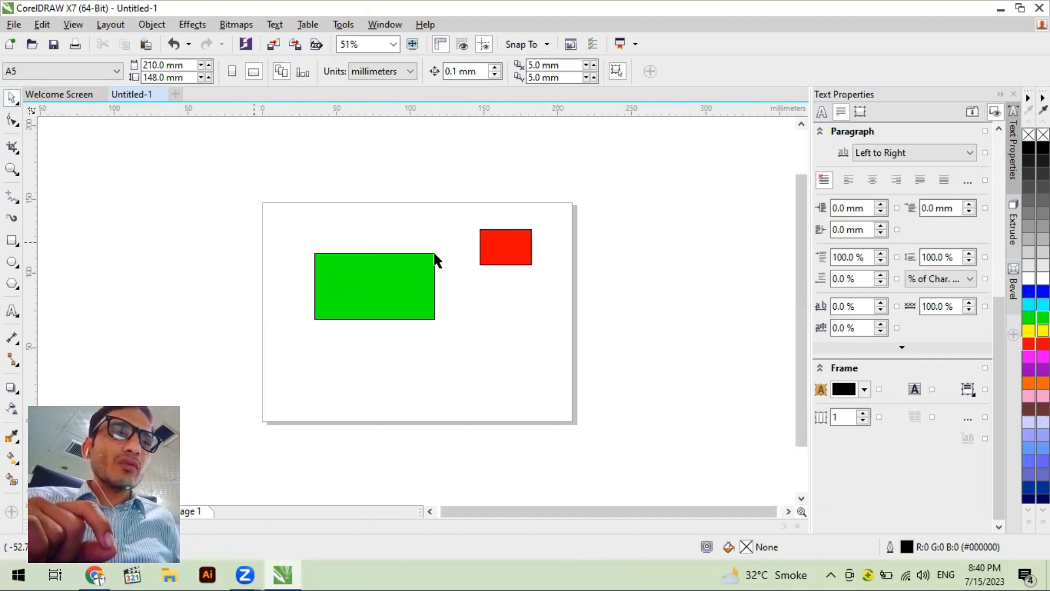
{"action": "left_click", "coordinate": [501, 243]}
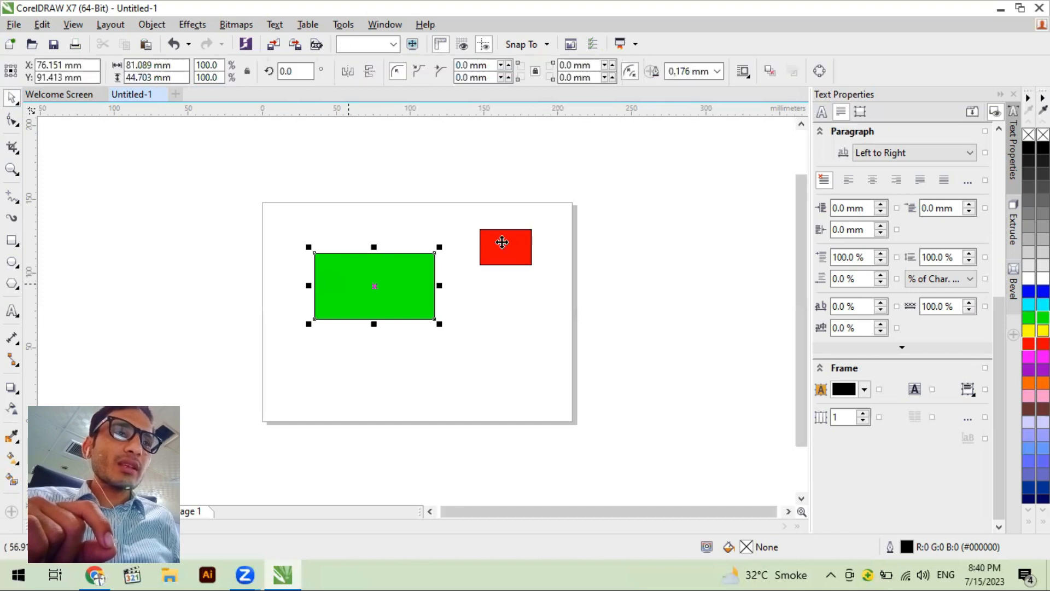
{"action": "left_click", "coordinate": [373, 273]}
{"action": "left_click", "coordinate": [511, 247]}
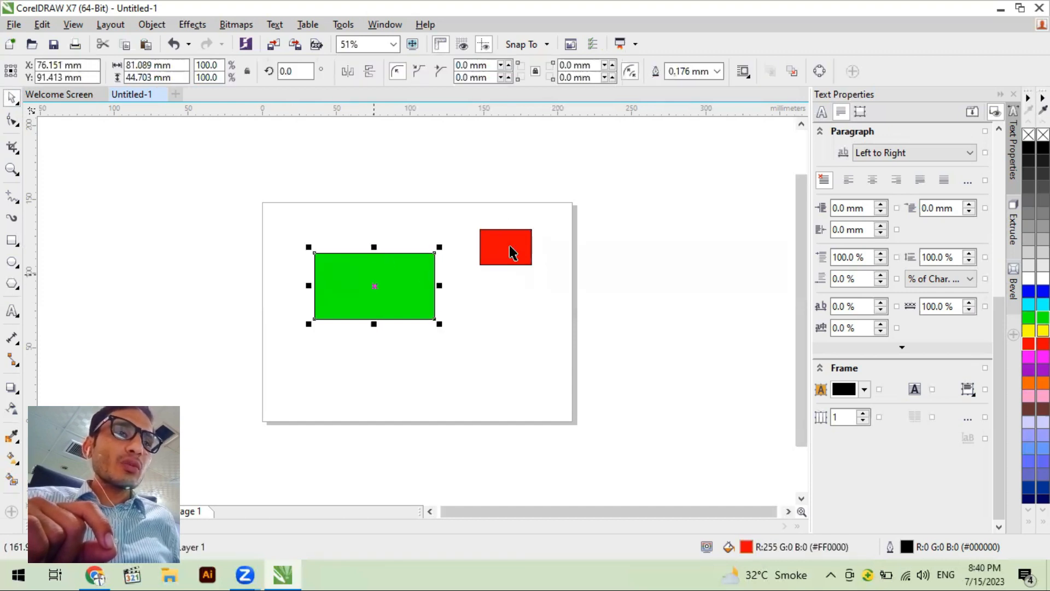
Rotate the green rectangle freehand around its centre to an angle of about 235 degrees.
{"action": "left_click", "coordinate": [387, 284]}
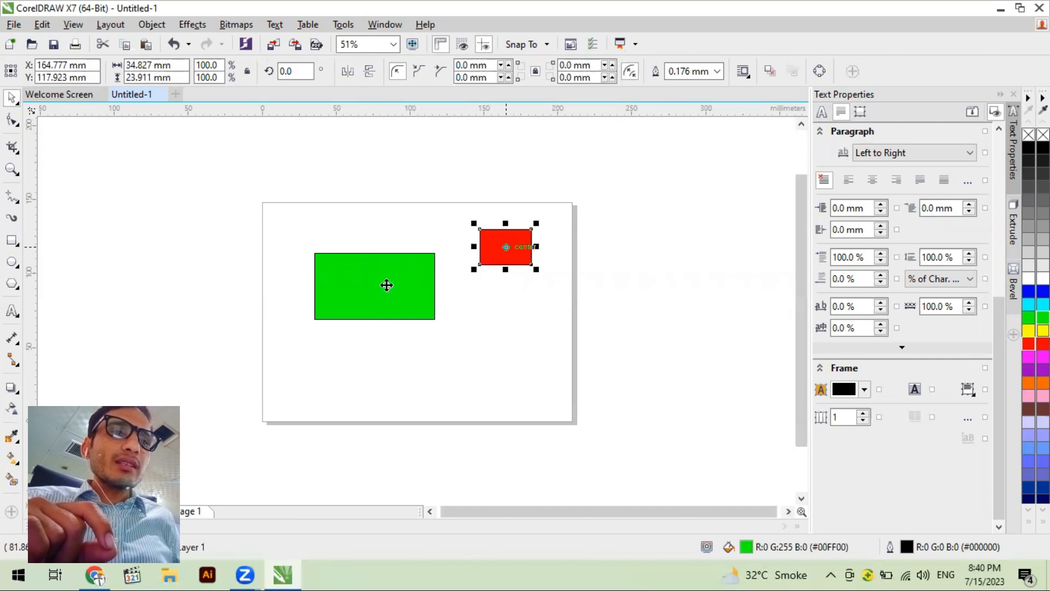
{"action": "left_click", "coordinate": [387, 285]}
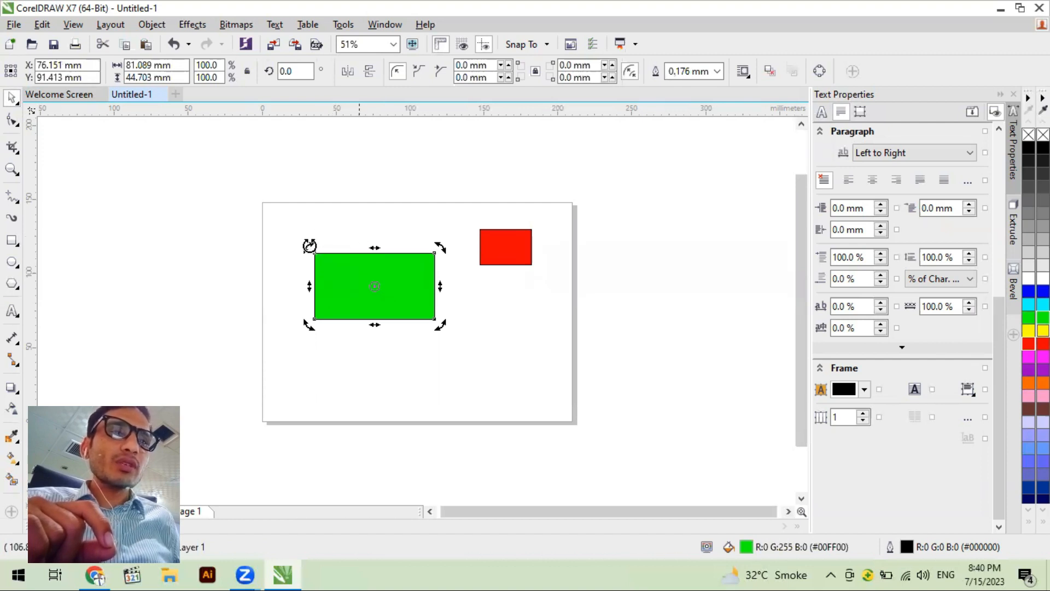
{"action": "left_click_drag", "start_coordinate": [312, 249], "coordinate": [398, 249]}
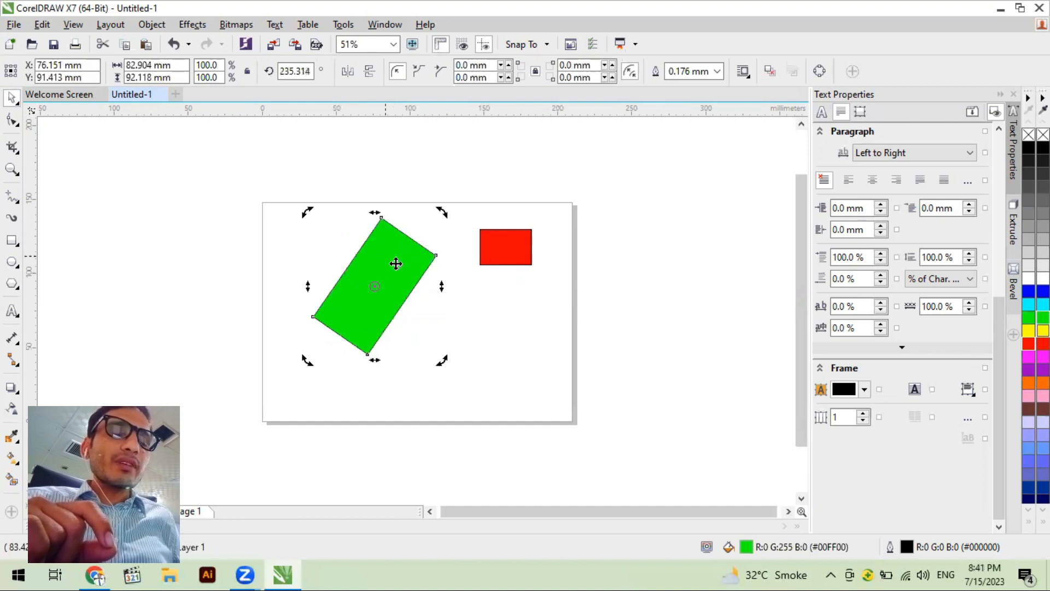
Rotate the red rectangle freehand around its centre to an angle of about 46 degrees.
{"action": "left_click", "coordinate": [510, 251]}
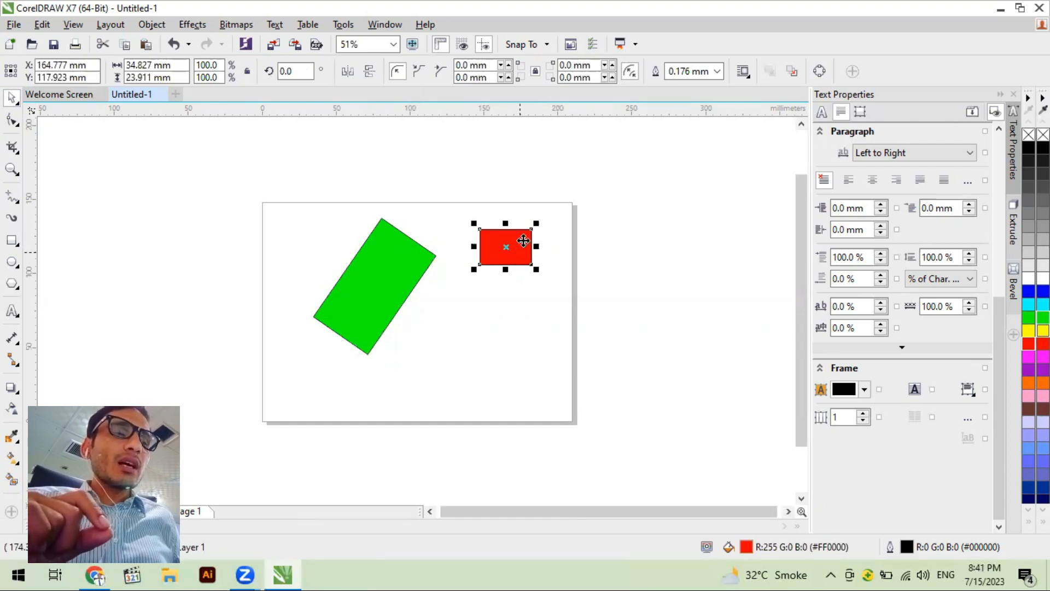
{"action": "left_click", "coordinate": [522, 243]}
{"action": "left_click_drag", "start_coordinate": [537, 229], "coordinate": [482, 242]}
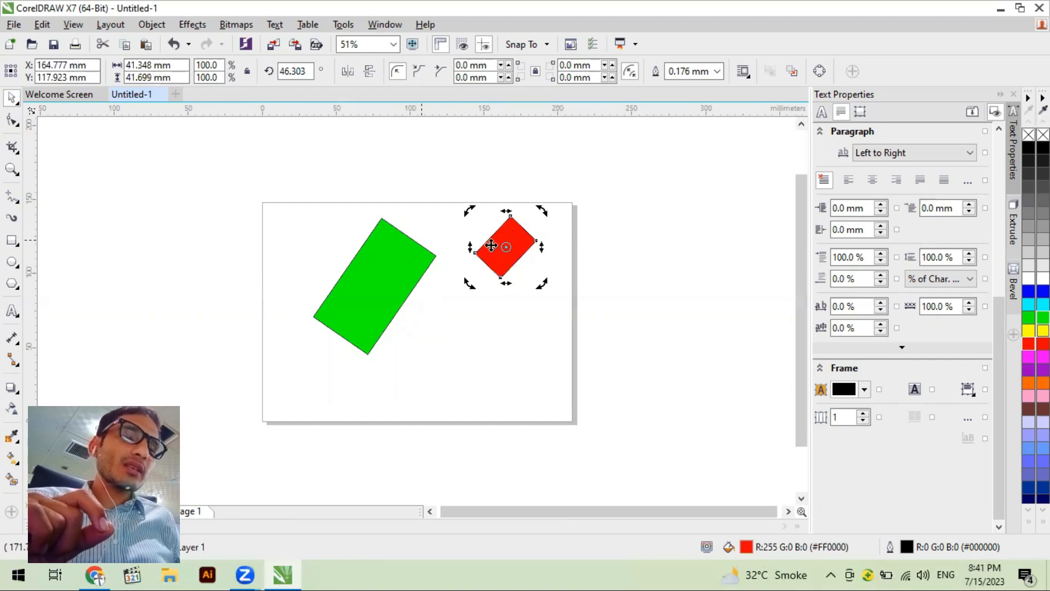
Using the Freehand Pick tool, move the green rectangle down to about X 79 mm, Y 59 mm and deselect it.
{"action": "left_click", "coordinate": [18, 105]}
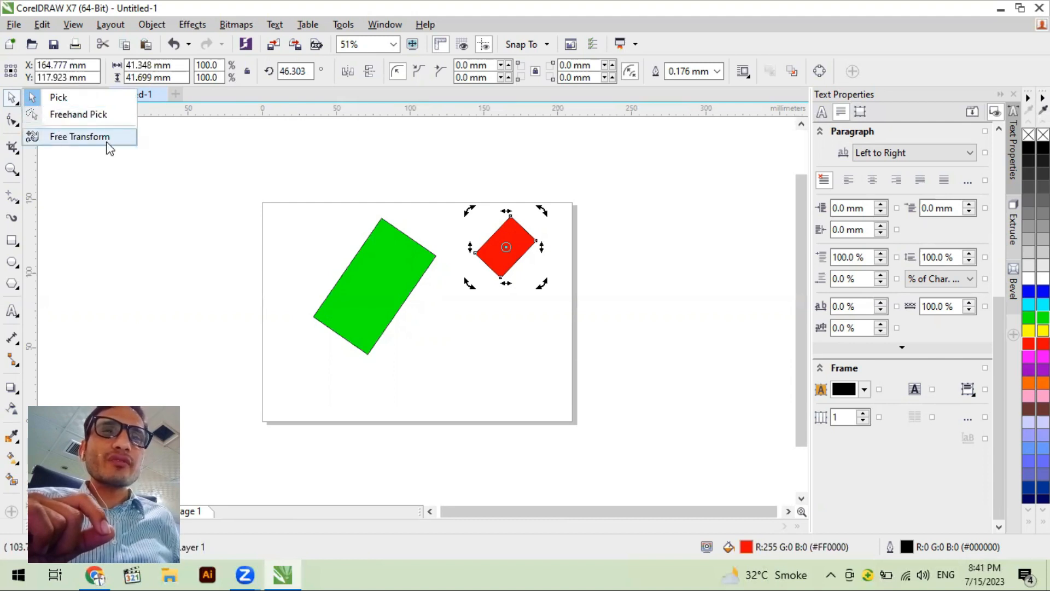
{"action": "left_click", "coordinate": [64, 114]}
{"action": "mouse_move", "coordinate": [418, 310]}
{"action": "left_mouse_down"}
{"action": "mouse_move", "coordinate": [458, 353]}
{"action": "mouse_move", "coordinate": [493, 351]}
{"action": "mouse_move", "coordinate": [484, 342]}
{"action": "left_mouse_up"}
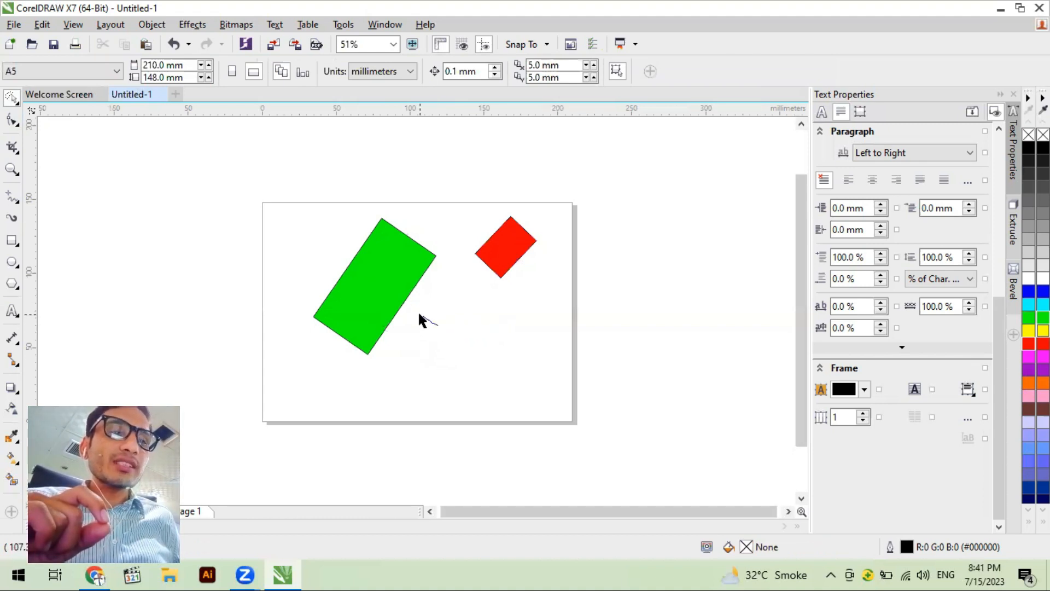
{"action": "mouse_move", "coordinate": [365, 310]}
{"action": "left_mouse_down"}
{"action": "mouse_move", "coordinate": [321, 377]}
{"action": "mouse_move", "coordinate": [362, 400]}
{"action": "mouse_move", "coordinate": [433, 364]}
{"action": "mouse_move", "coordinate": [373, 339]}
{"action": "left_mouse_up"}
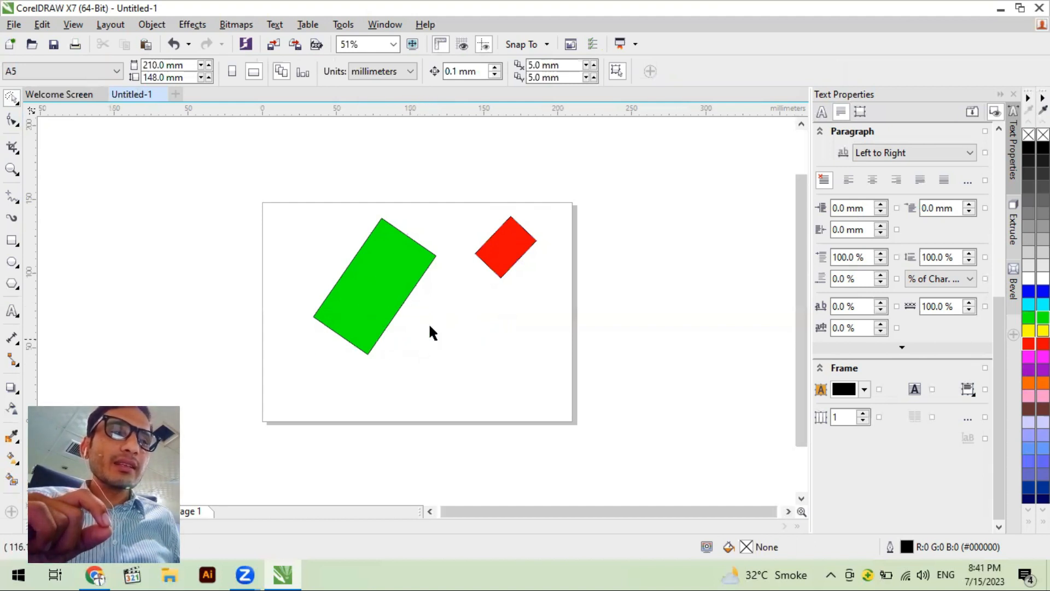
{"action": "left_click", "coordinate": [379, 252]}
{"action": "left_click_drag", "start_coordinate": [382, 218], "coordinate": [386, 265]}
{"action": "left_click_drag", "start_coordinate": [487, 322], "coordinate": [486, 321]}
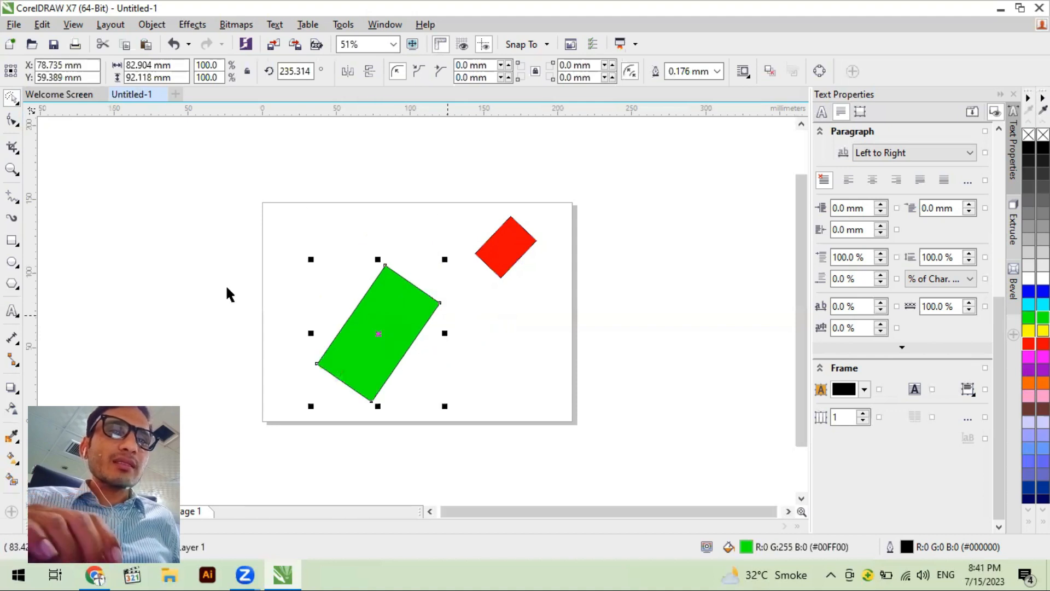
Draw a rectangle about 27 by 23 mm in the page's upper-left area and fill it light gray.
{"action": "left_click", "coordinate": [11, 261]}
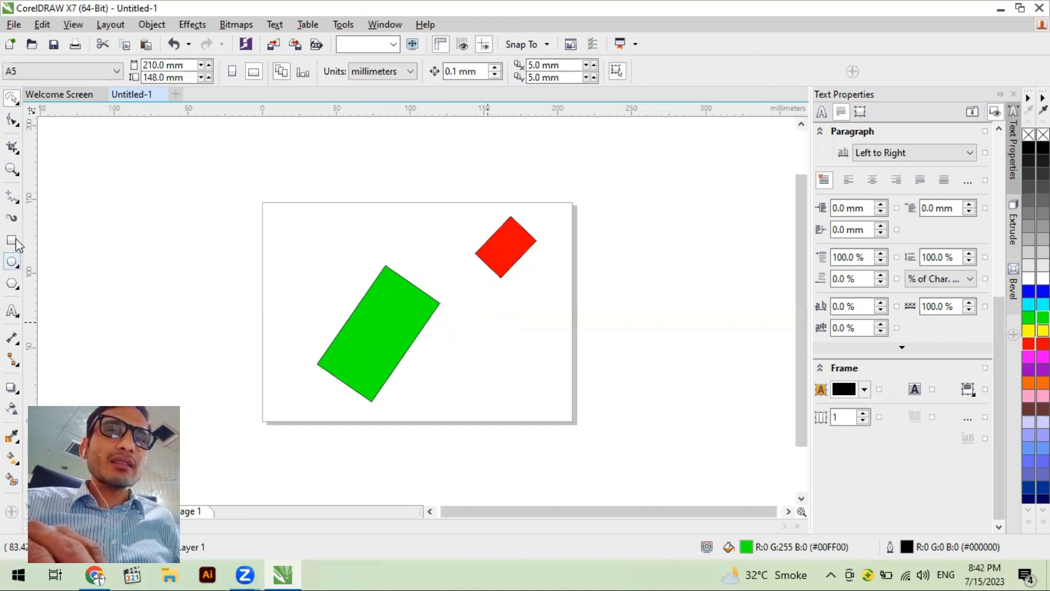
{"action": "left_click", "coordinate": [12, 242]}
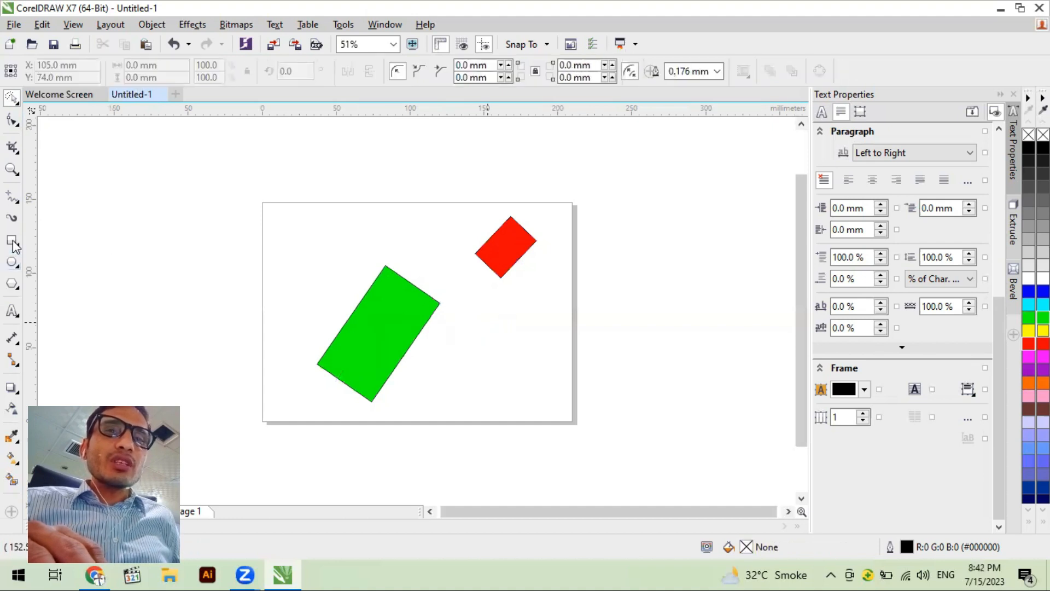
{"action": "left_click", "coordinate": [12, 242]}
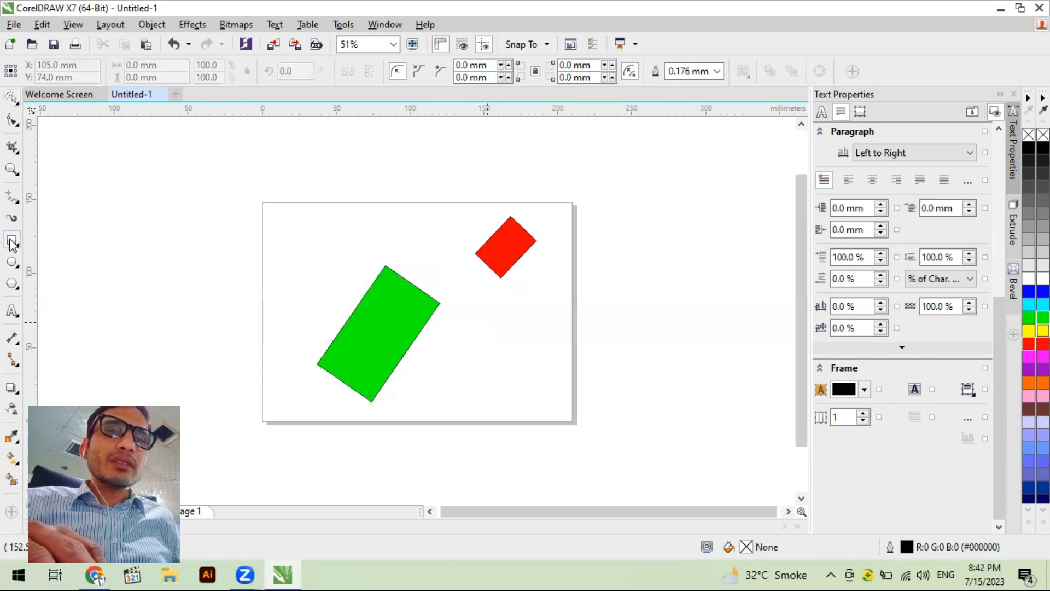
{"action": "left_click_drag", "start_coordinate": [312, 236], "coordinate": [353, 271]}
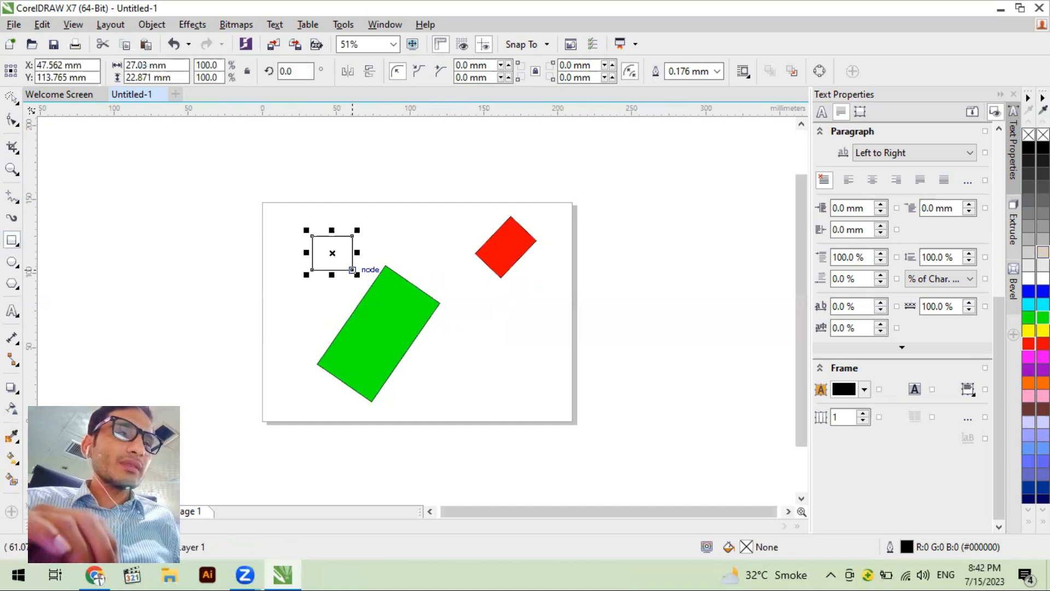
{"action": "left_click", "coordinate": [1028, 252]}
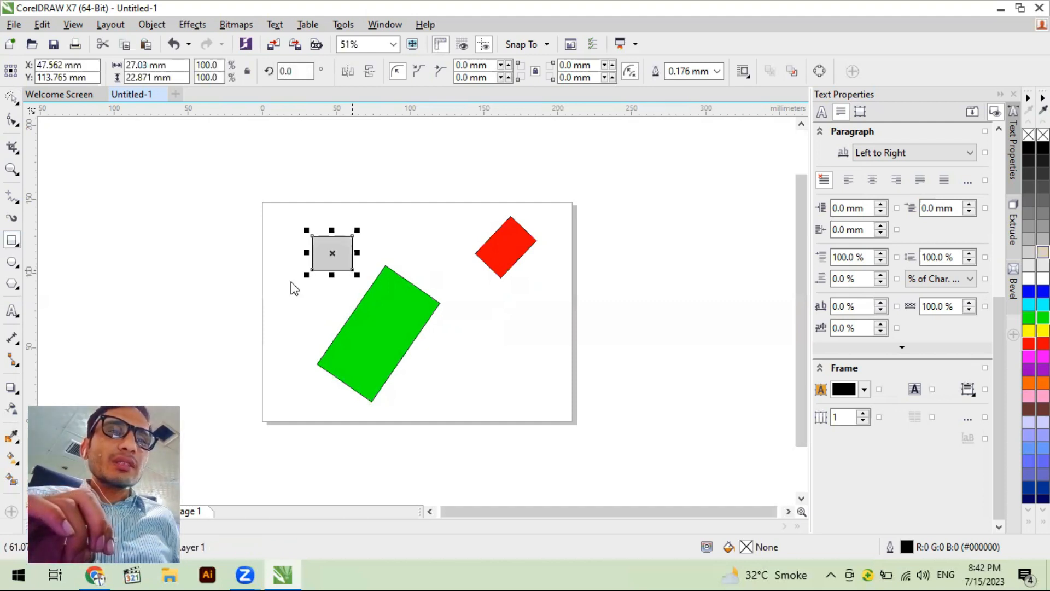
Select the gray and green rectangles together with a Freehand Pick marquee and reposition them at about X 76 mm, Y 74 mm.
{"action": "left_click", "coordinate": [12, 98]}
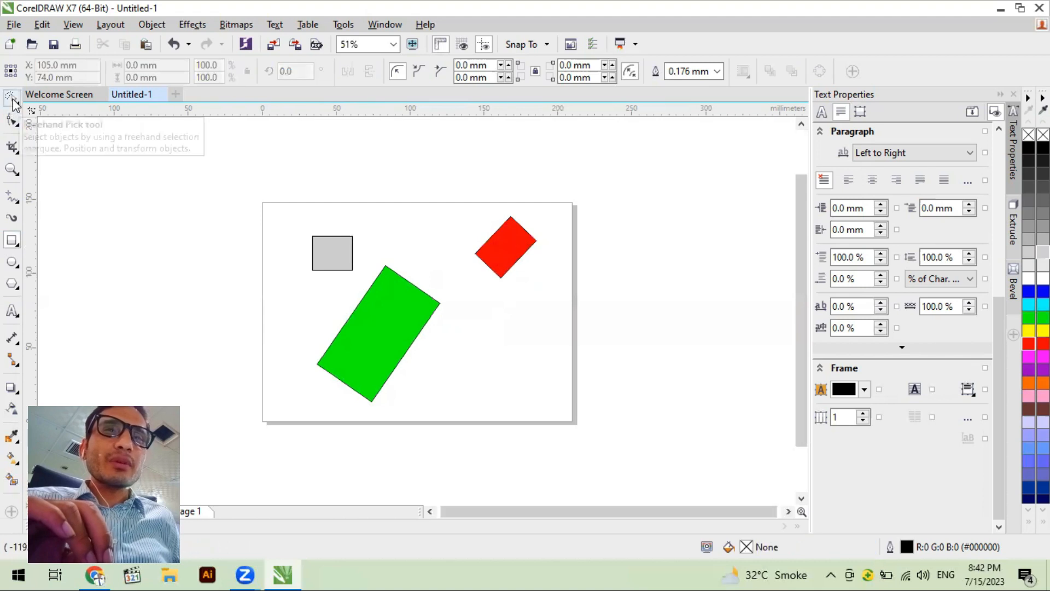
{"action": "left_click", "coordinate": [291, 229]}
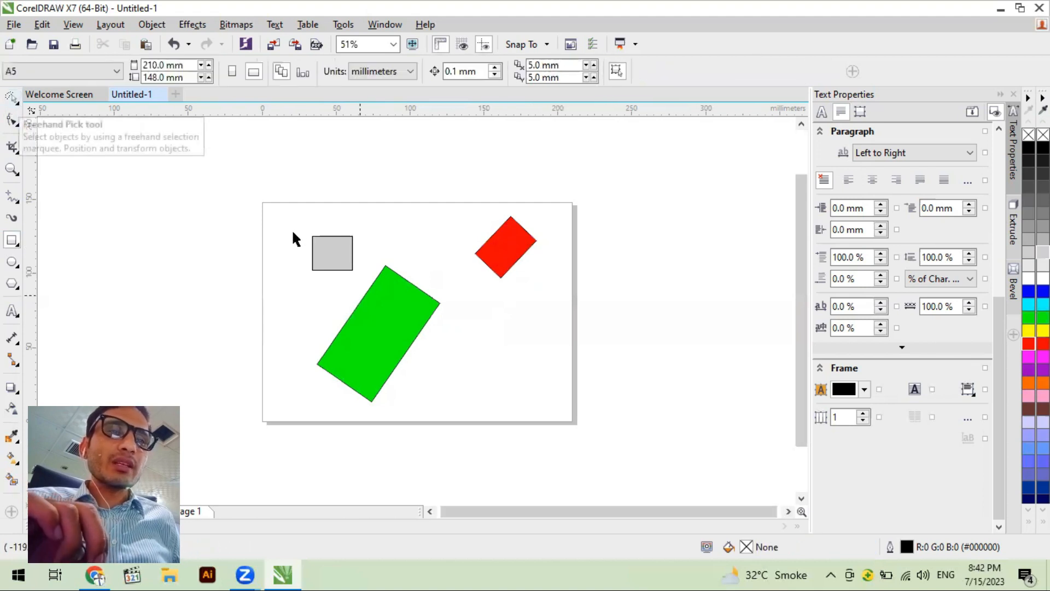
{"action": "mouse_move", "coordinate": [306, 349]}
{"action": "left_mouse_down"}
{"action": "mouse_move", "coordinate": [347, 410]}
{"action": "mouse_move", "coordinate": [455, 285]}
{"action": "mouse_move", "coordinate": [362, 227]}
{"action": "mouse_move", "coordinate": [372, 323]}
{"action": "mouse_move", "coordinate": [378, 316]}
{"action": "left_mouse_up"}
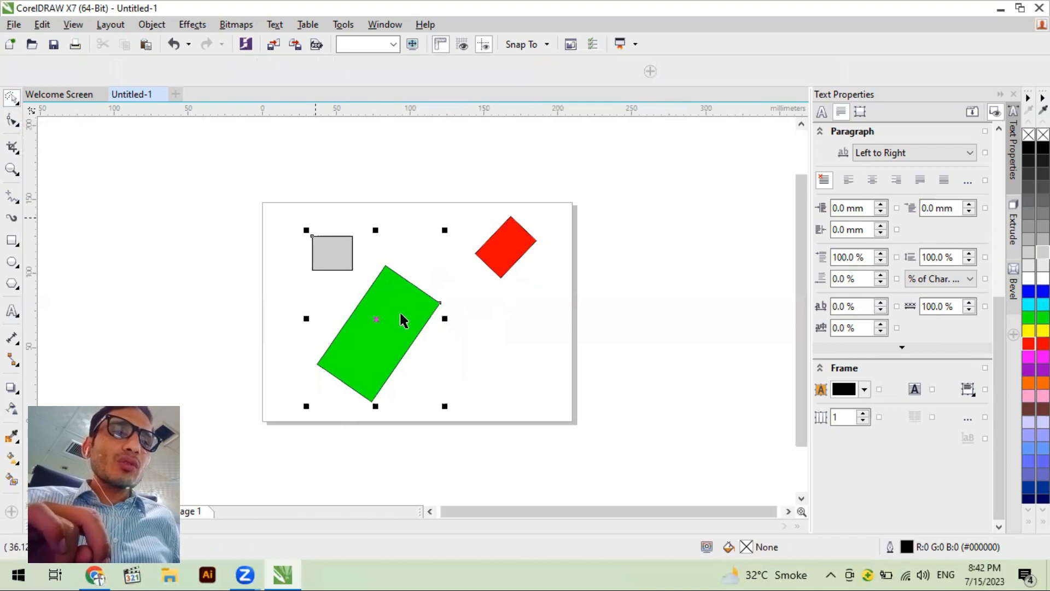
{"action": "left_click_drag", "start_coordinate": [356, 319], "coordinate": [276, 318]}
{"action": "left_click", "coordinate": [366, 316]}
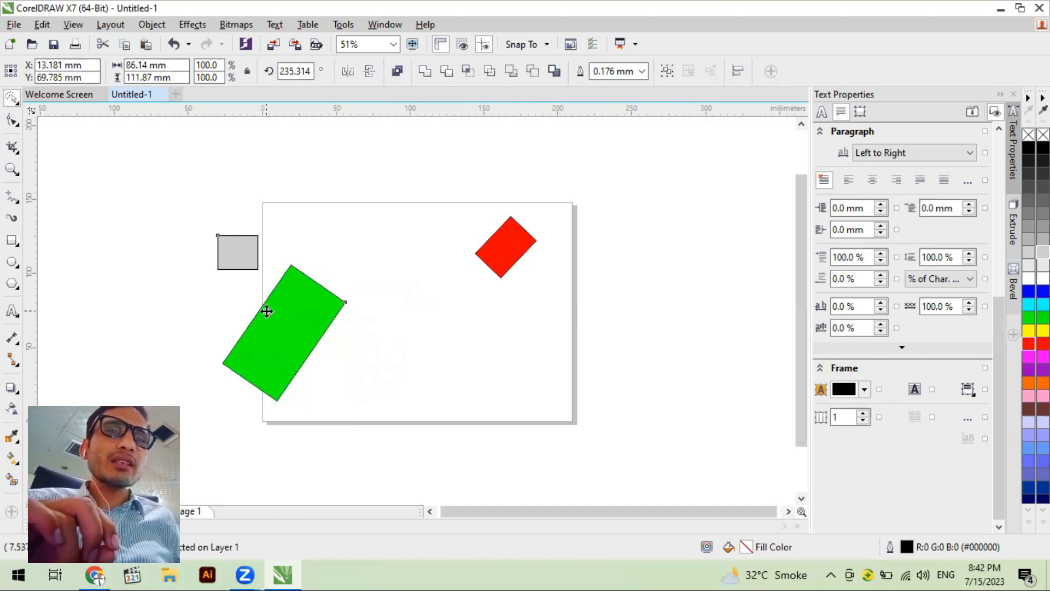
{"action": "left_click_drag", "start_coordinate": [284, 322], "coordinate": [376, 314]}
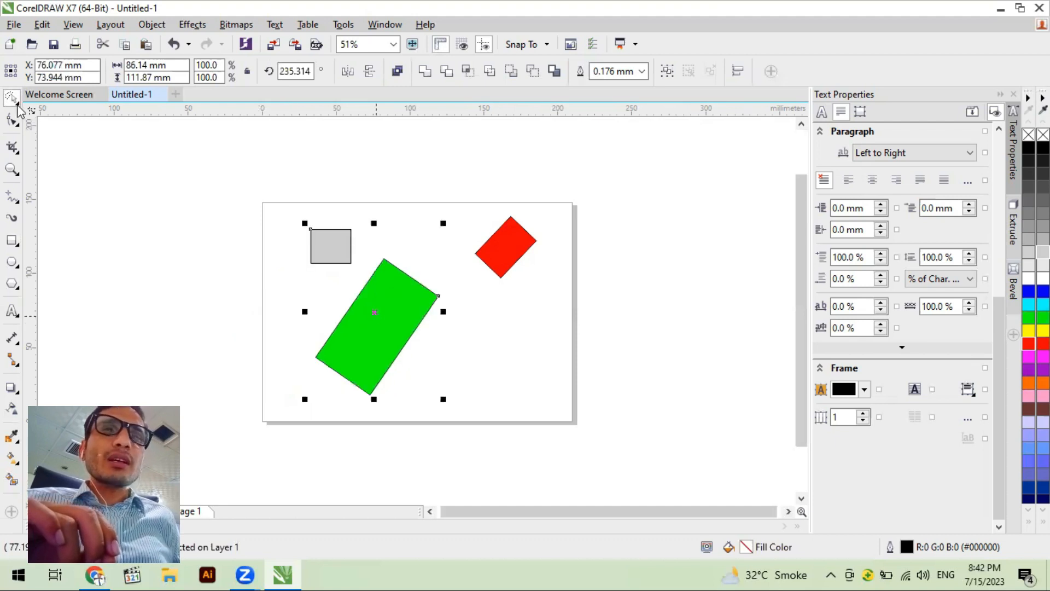
{"action": "left_click", "coordinate": [251, 270]}
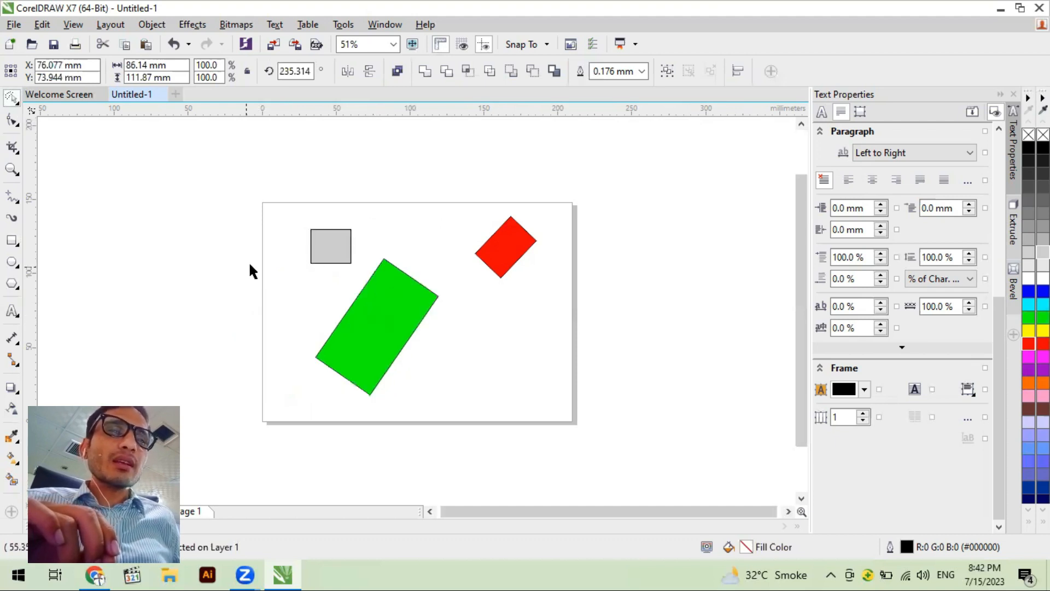
Select the gray rectangle and the green rectangle in turn with the Freehand Pick tool.
{"action": "double_click", "coordinate": [337, 229]}
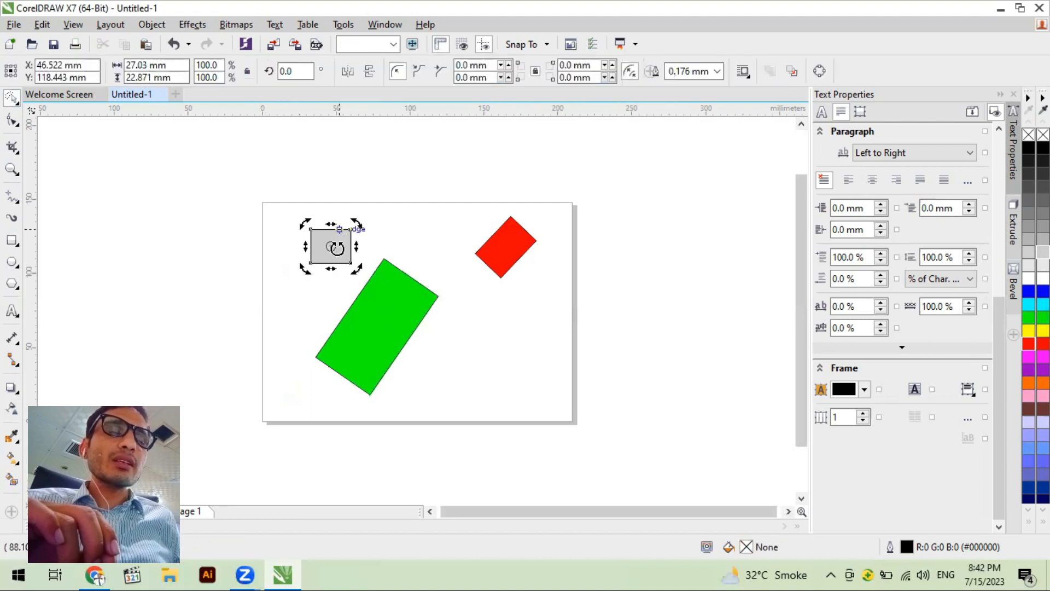
{"action": "left_click", "coordinate": [333, 250]}
{"action": "left_click", "coordinate": [398, 342]}
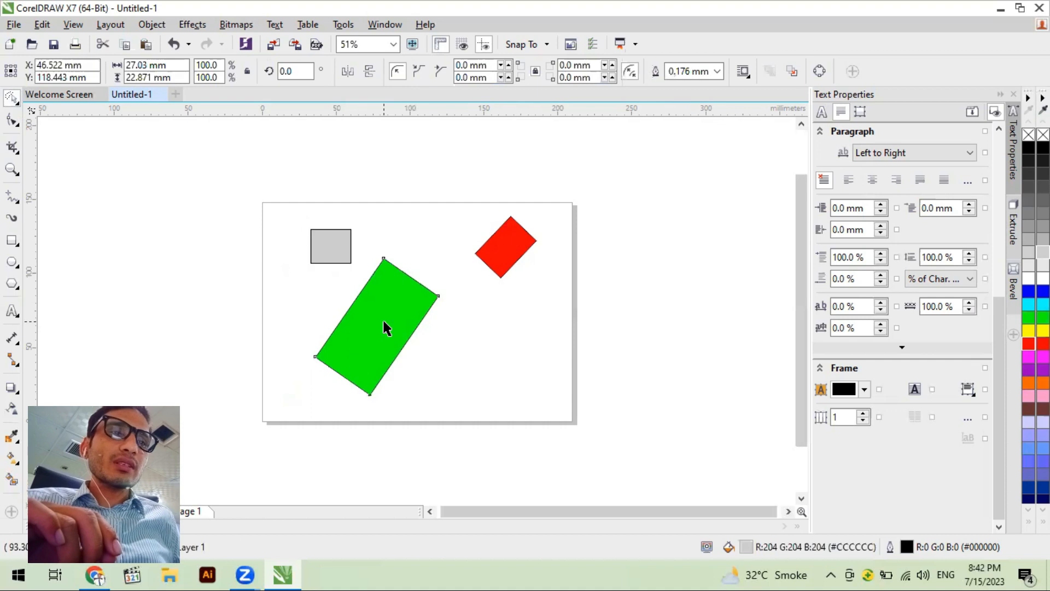
Select the red rectangle, switch to Free Transform, and scale and distort the green rectangle to about 255 by 115 mm.
{"action": "left_click", "coordinate": [499, 256]}
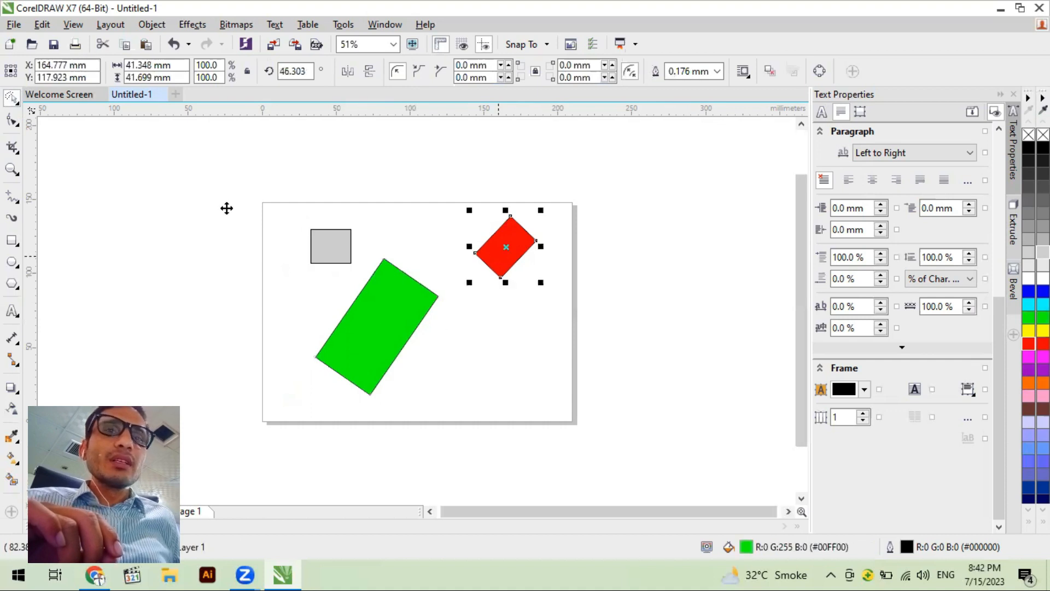
{"action": "left_click", "coordinate": [19, 104]}
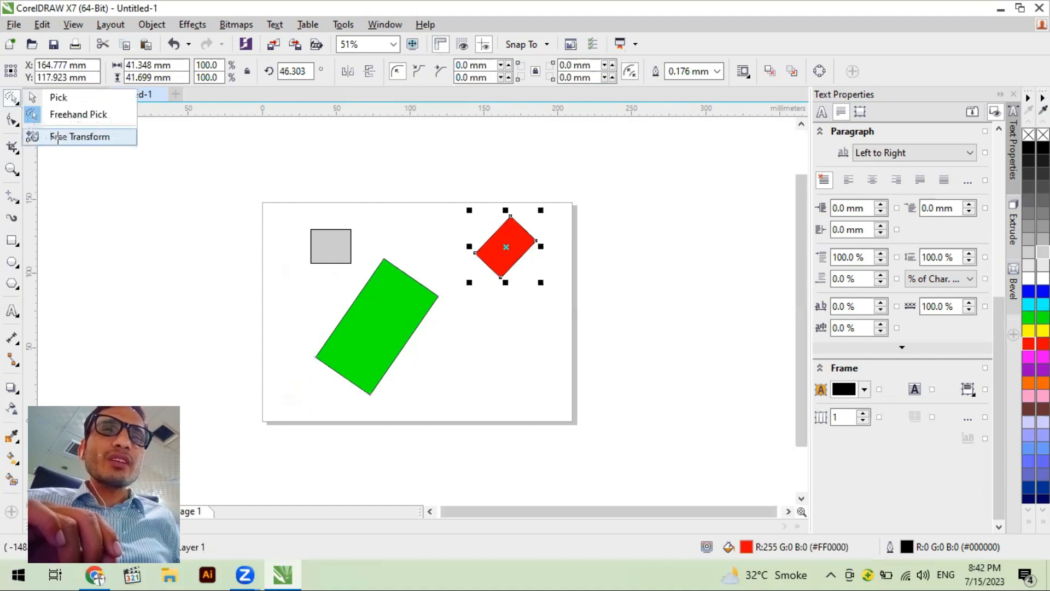
{"action": "left_click", "coordinate": [53, 136]}
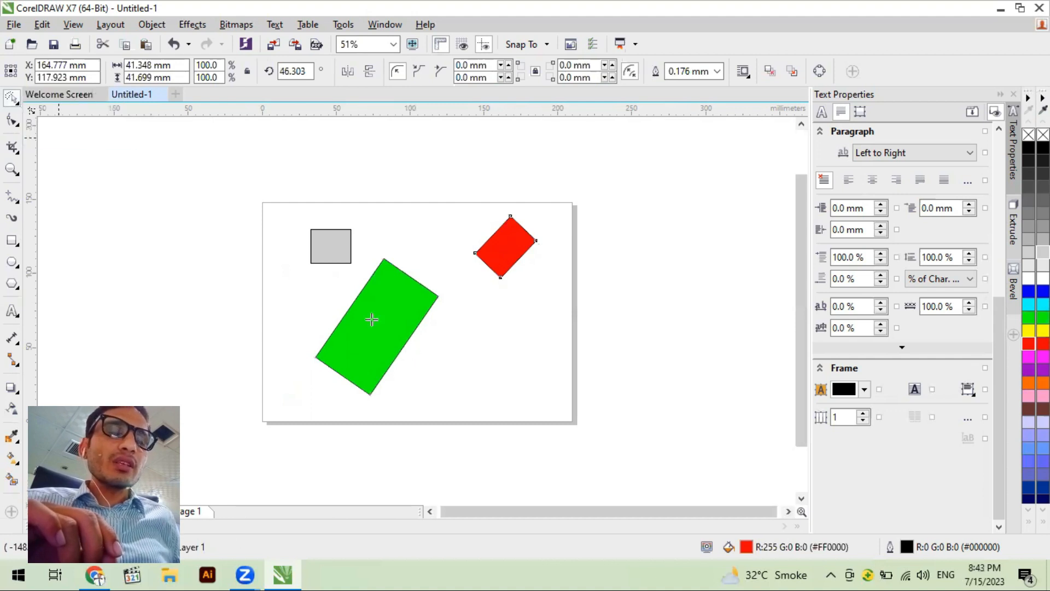
{"action": "left_click_drag", "start_coordinate": [372, 310], "coordinate": [372, 299]}
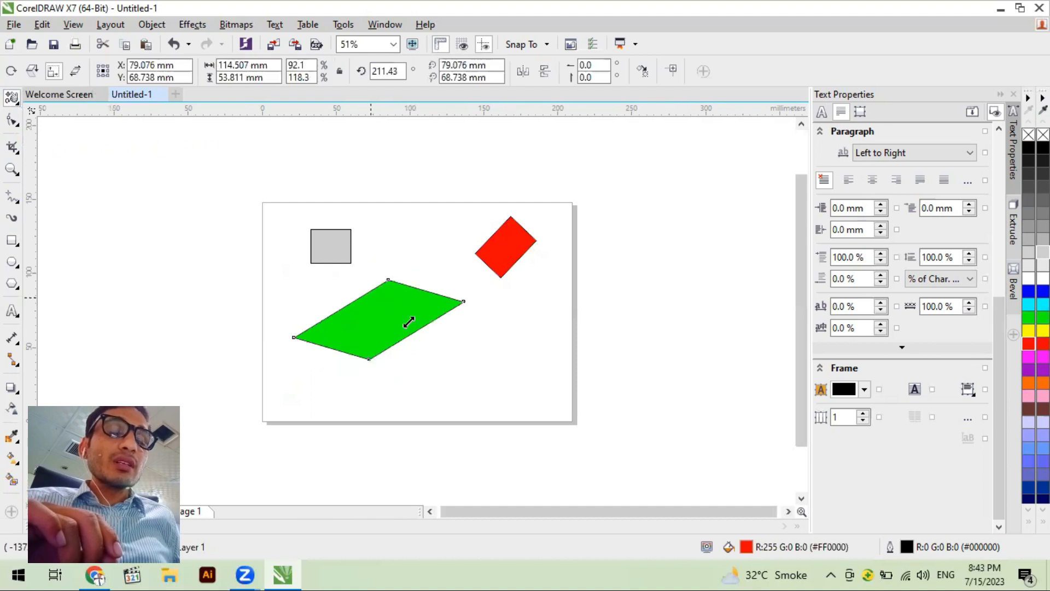
{"action": "mouse_move", "coordinate": [399, 331]}
{"action": "left_mouse_down"}
{"action": "mouse_move", "coordinate": [386, 263]}
{"action": "mouse_move", "coordinate": [389, 328]}
{"action": "mouse_move", "coordinate": [408, 323]}
{"action": "left_mouse_up"}
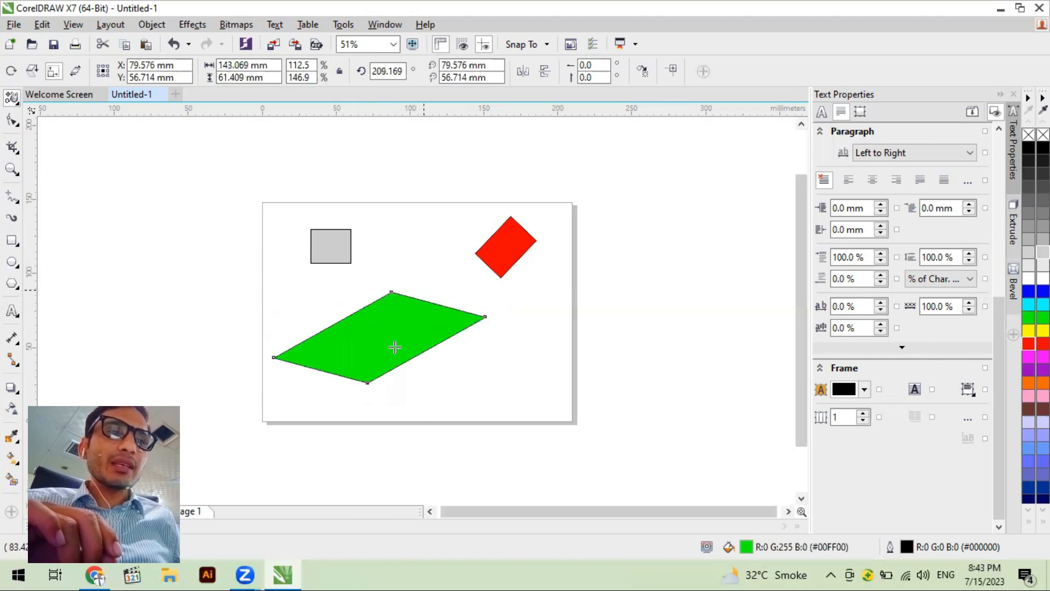
{"action": "key", "text": "ctrl+z"}
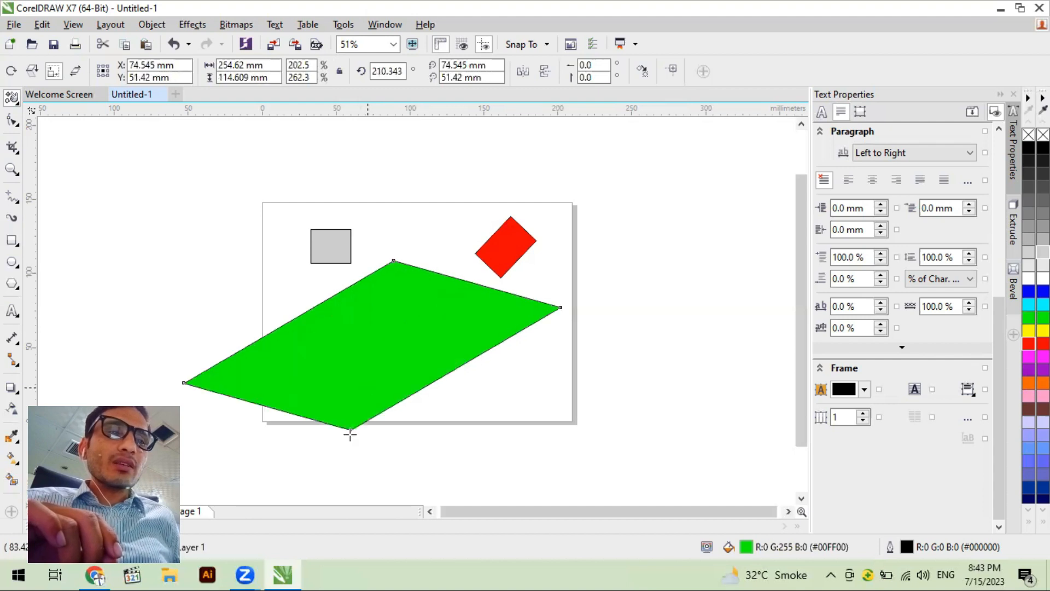
Try stretching and flattening the green shape further with Free Transform, undoing each extra distortion.
{"action": "key", "text": "ctrl+z"}
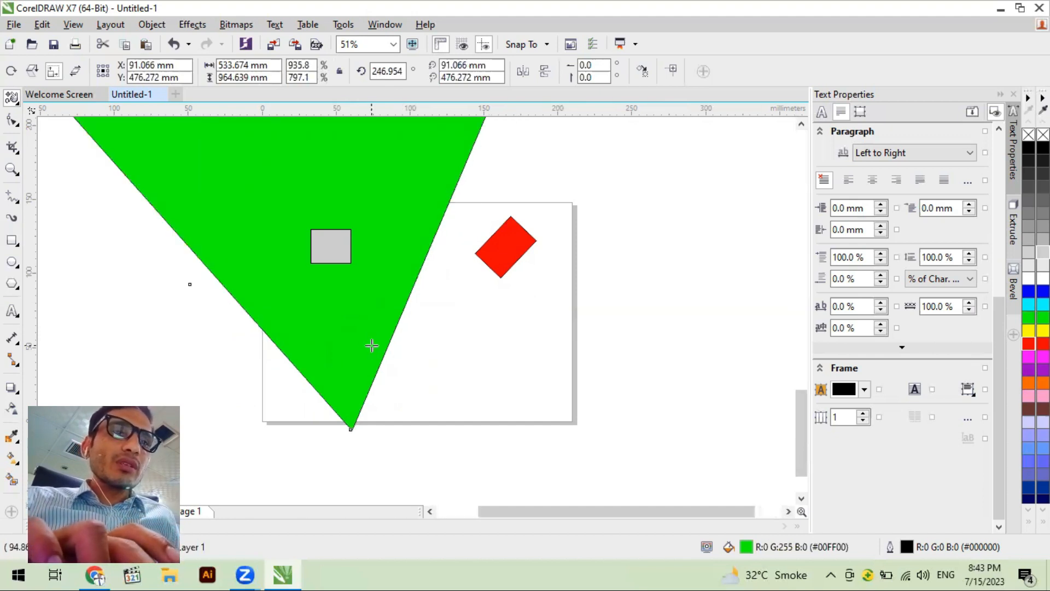
{"action": "key", "text": "ctrl+z"}
{"action": "key", "text": "ctrl+z"}
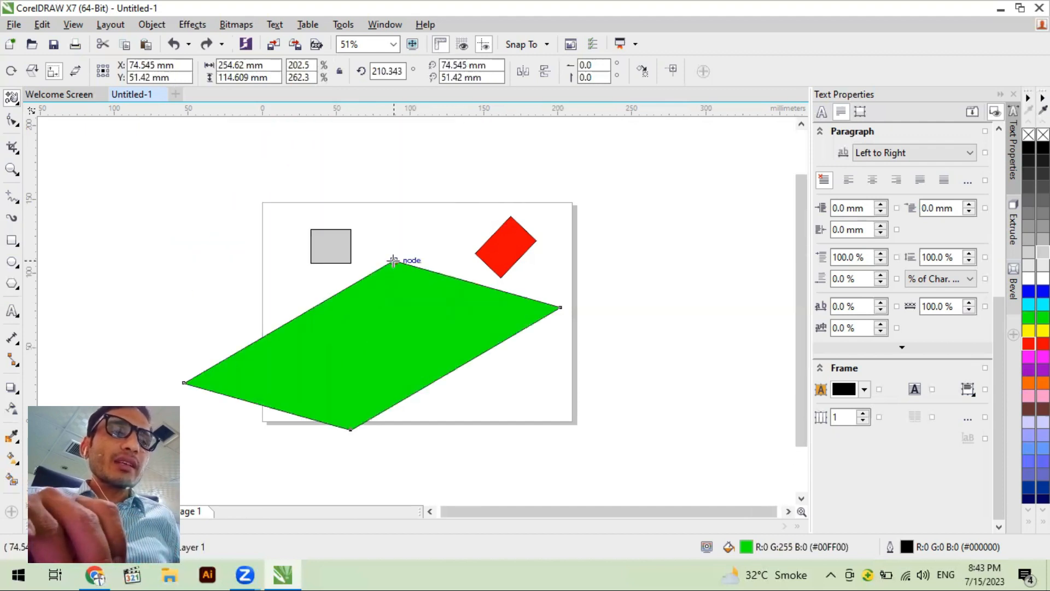
{"action": "left_click_drag", "start_coordinate": [399, 265], "coordinate": [396, 347]}
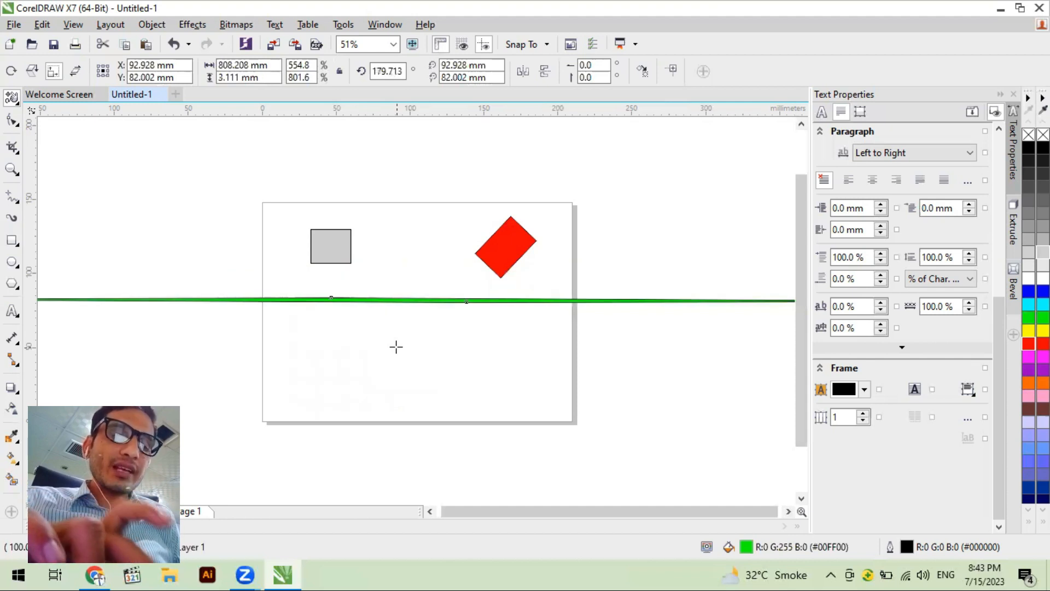
{"action": "key", "text": "ctrl+z"}
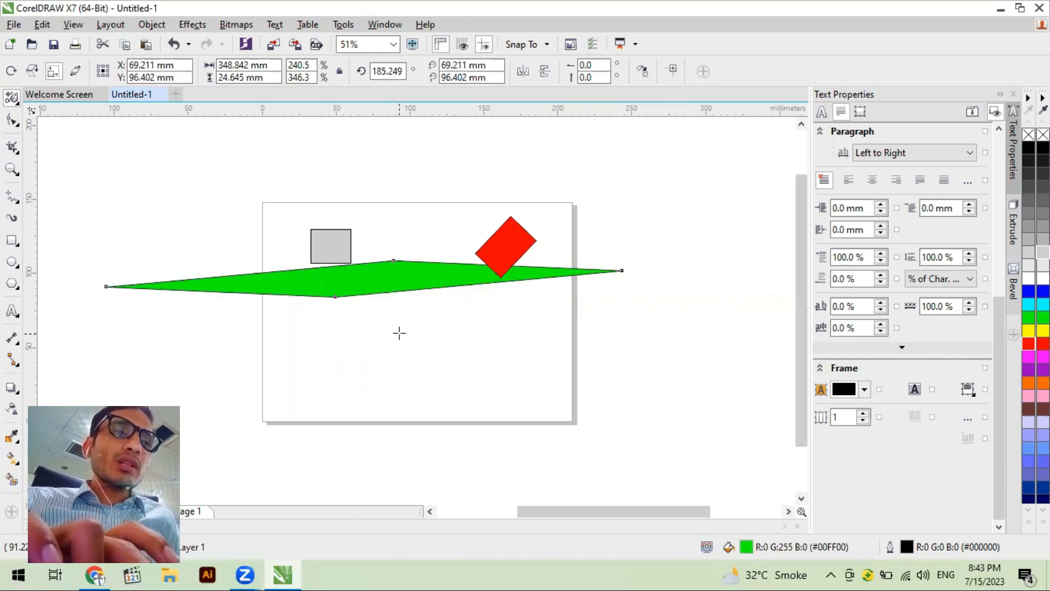
{"action": "key", "text": "ctrl+z"}
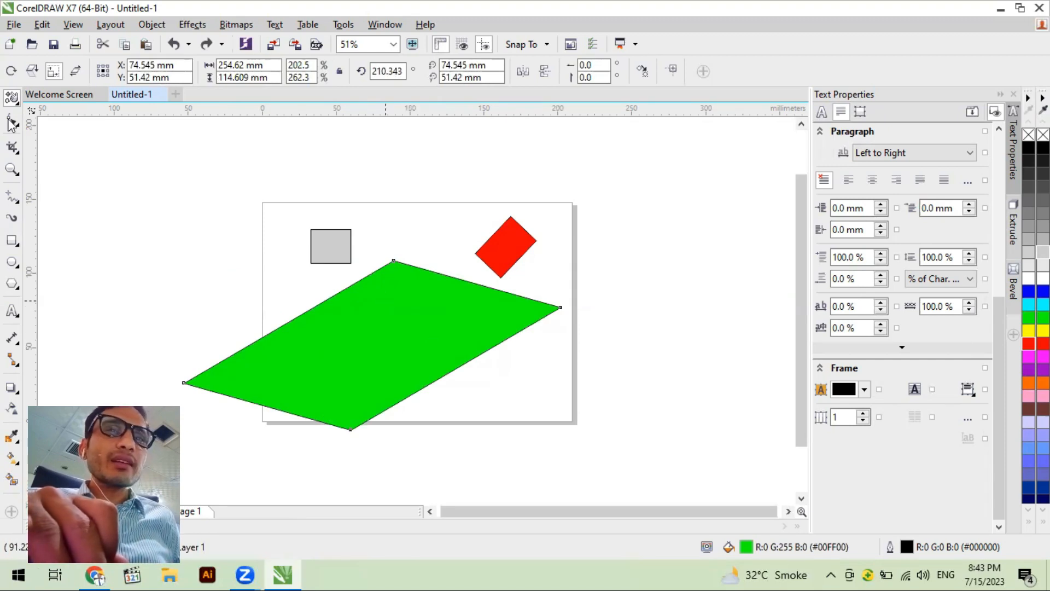
Switch from Free Transform to the Pick tool, review the group of shape-editing tools and activate the Shape tool.
{"action": "left_click", "coordinate": [17, 105]}
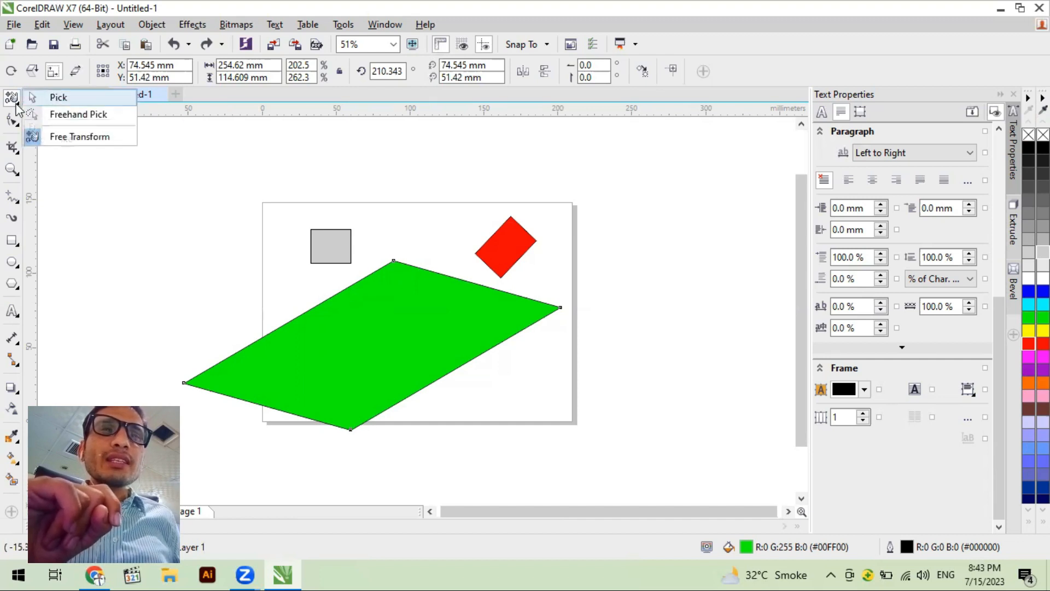
{"action": "left_click", "coordinate": [27, 99]}
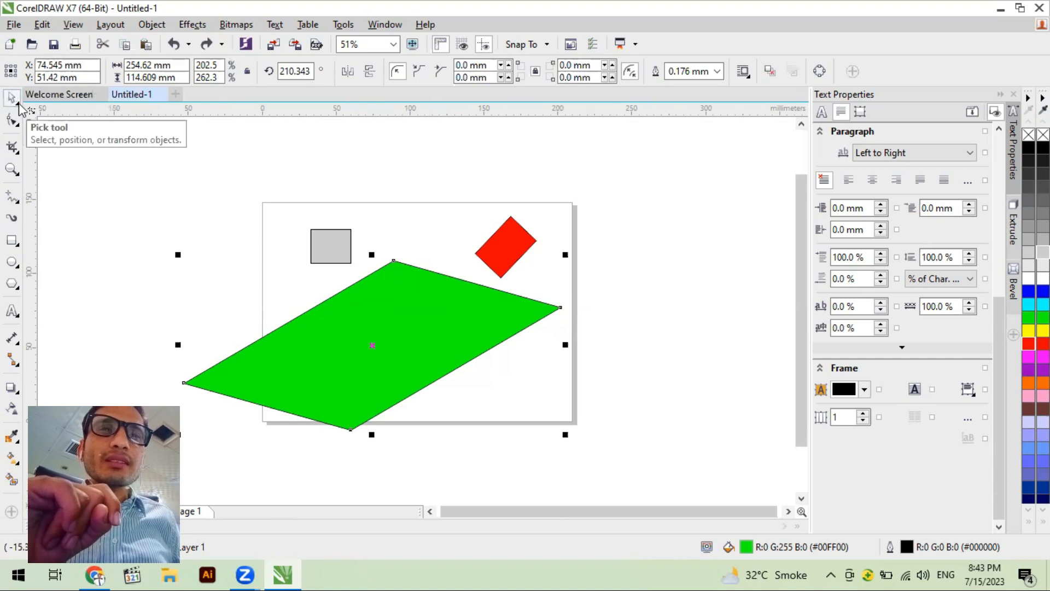
{"action": "left_click", "coordinate": [18, 107]}
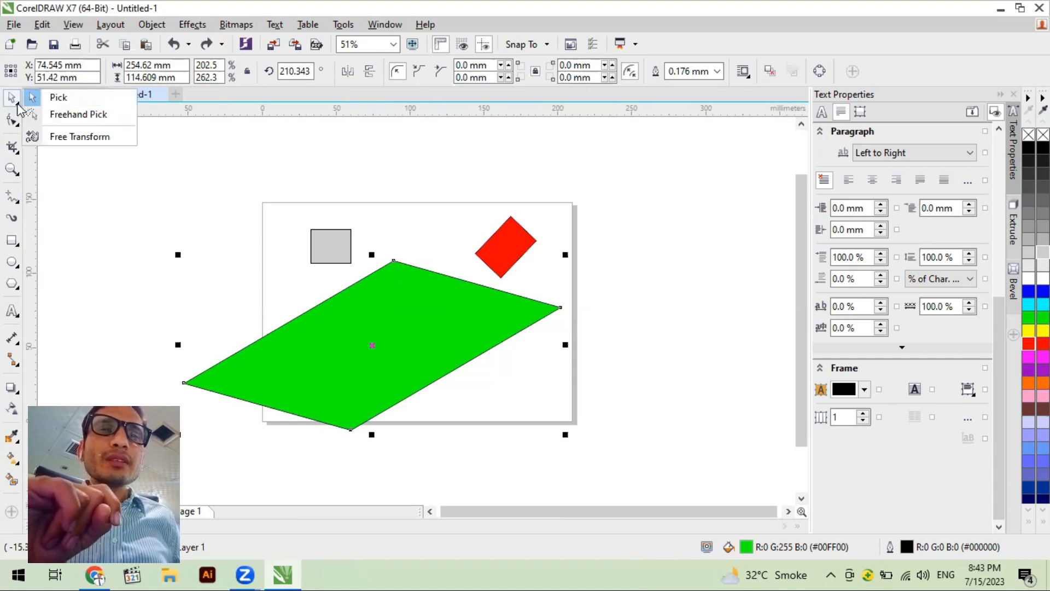
{"action": "left_click", "coordinate": [17, 125]}
{"action": "left_click", "coordinate": [18, 129]}
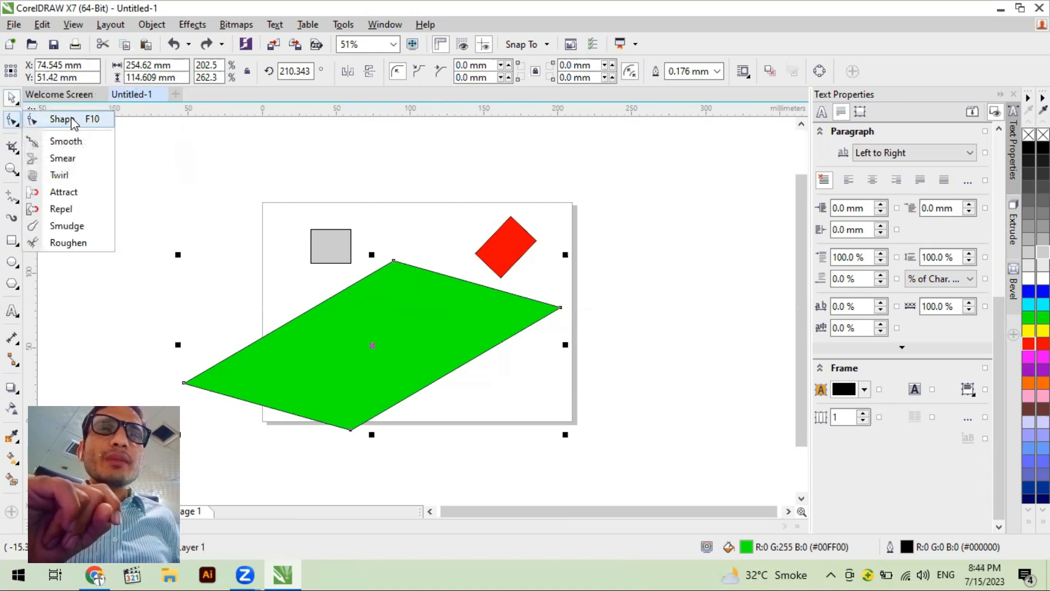
{"action": "left_click", "coordinate": [18, 128]}
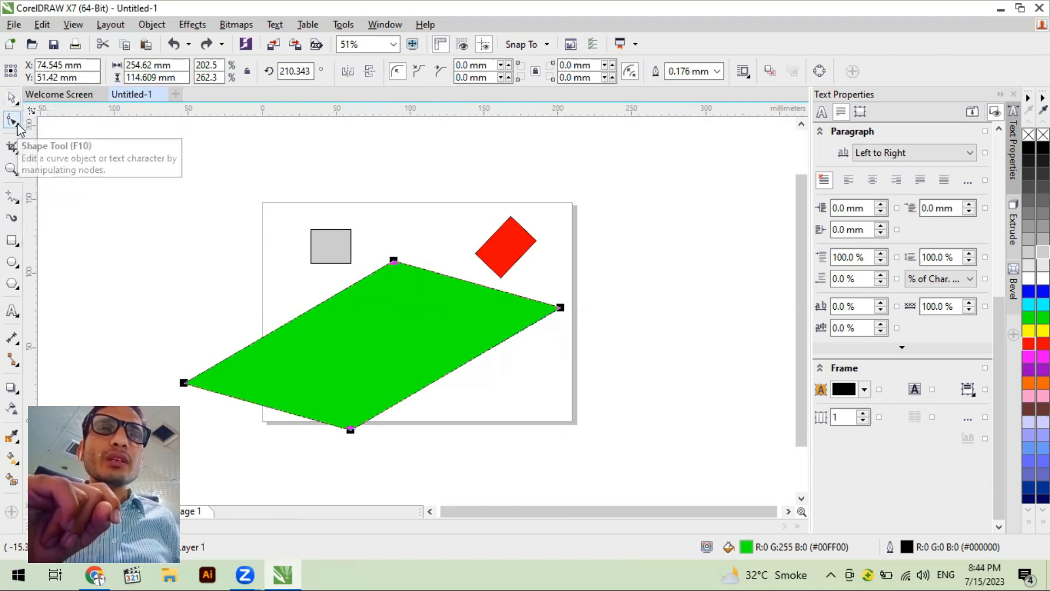
{"action": "left_click", "coordinate": [12, 120]}
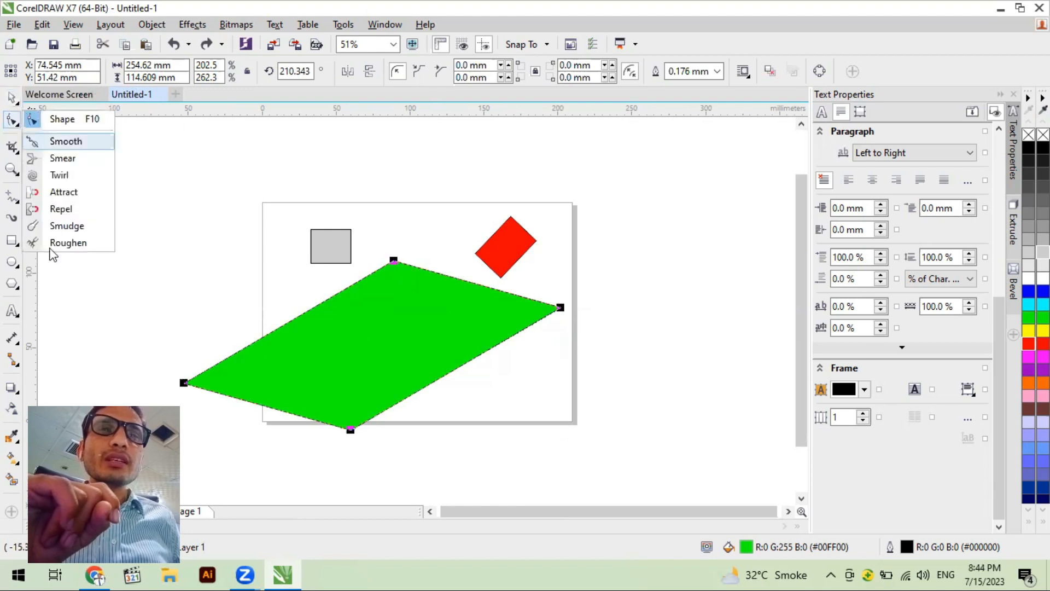
{"action": "left_click", "coordinate": [11, 123]}
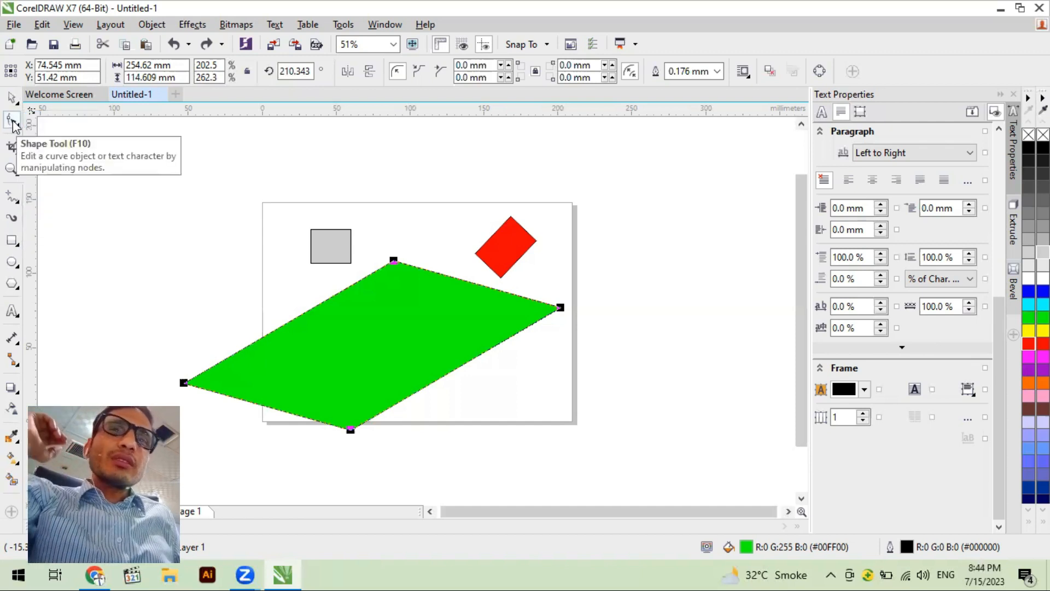
{"action": "left_click", "coordinate": [14, 124]}
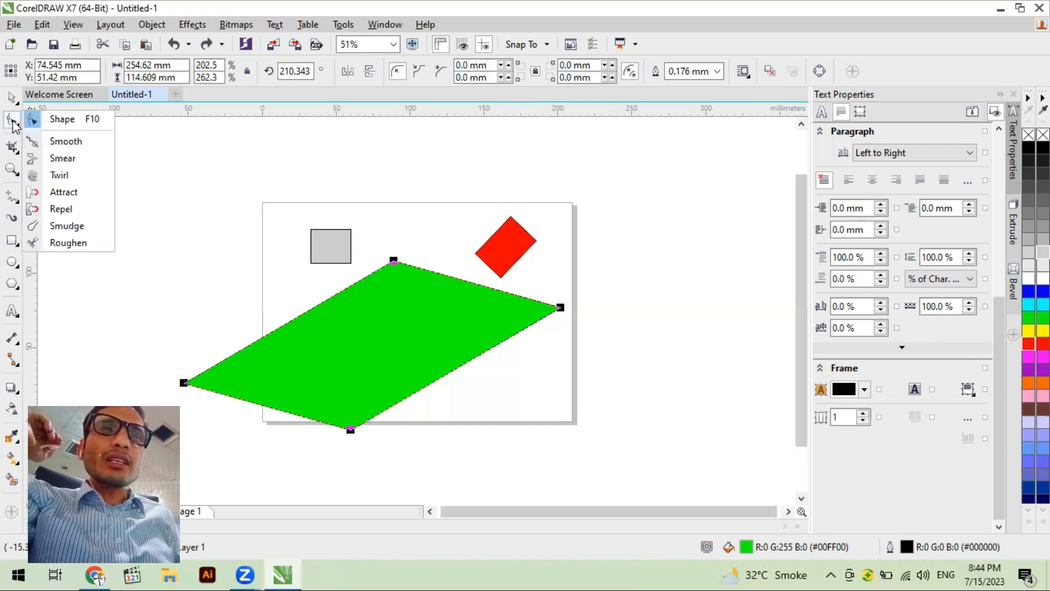
Select the gray rectangle with the Shape tool and try rounding its corners, undoing each attempt.
{"action": "left_click", "coordinate": [53, 121]}
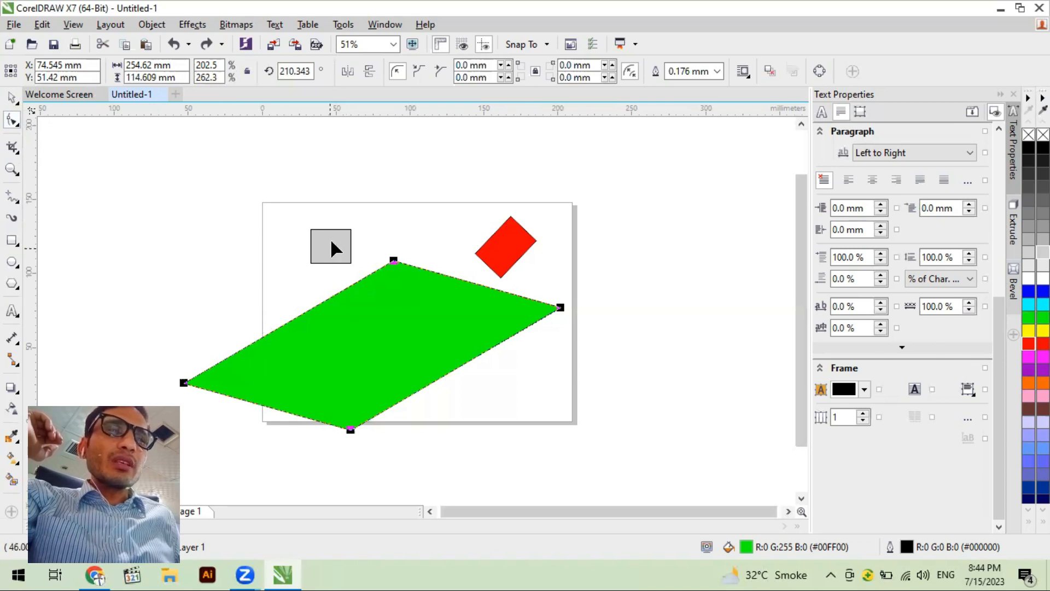
{"action": "left_click", "coordinate": [314, 261]}
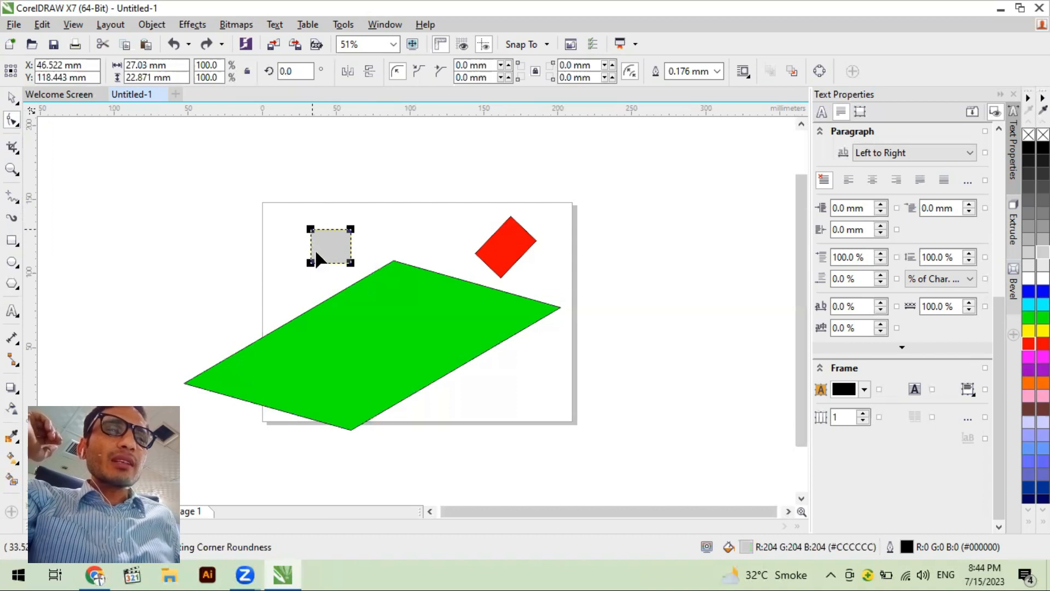
{"action": "left_click_drag", "start_coordinate": [311, 229], "coordinate": [300, 238]}
{"action": "key", "text": "ctrl+z"}
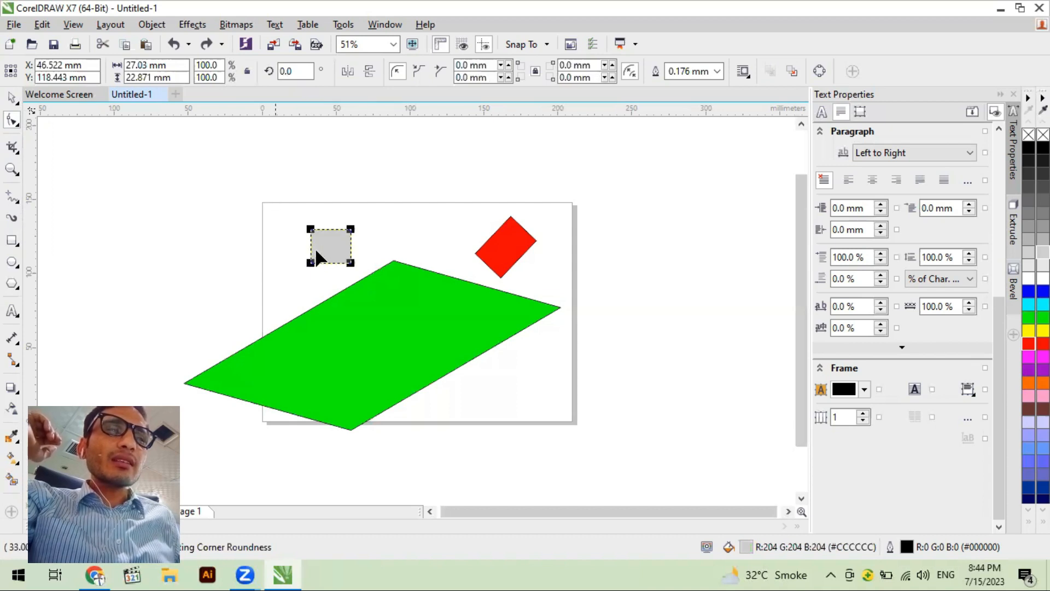
{"action": "key", "text": "ctrl+shift+z"}
{"action": "key", "text": "ctrl+z"}
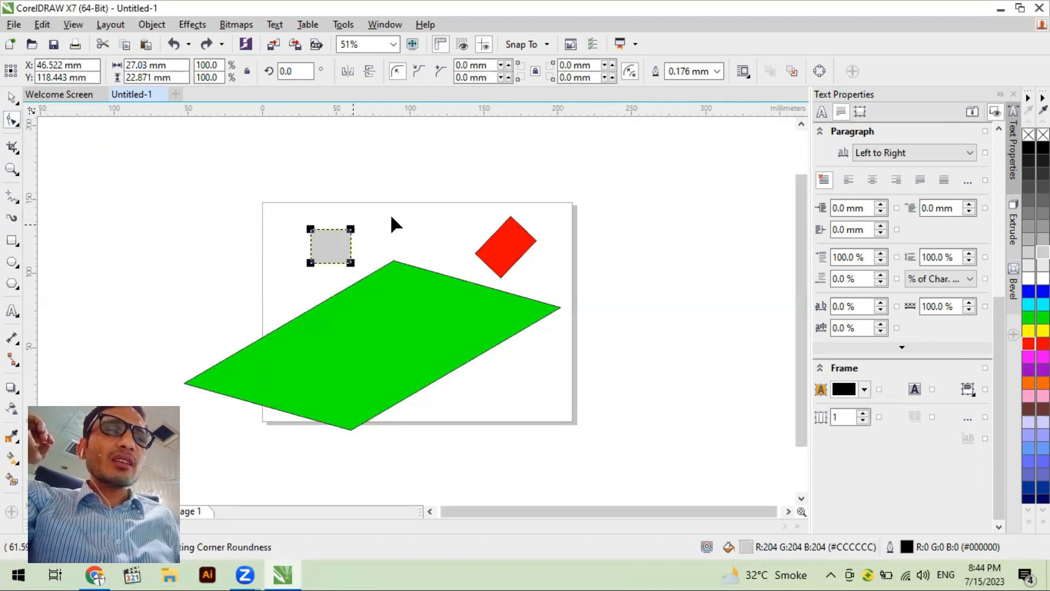
Round the green shape's corners to a radius of about 42 mm and the red rectangle's corners to about 12 mm.
{"action": "left_click", "coordinate": [391, 263]}
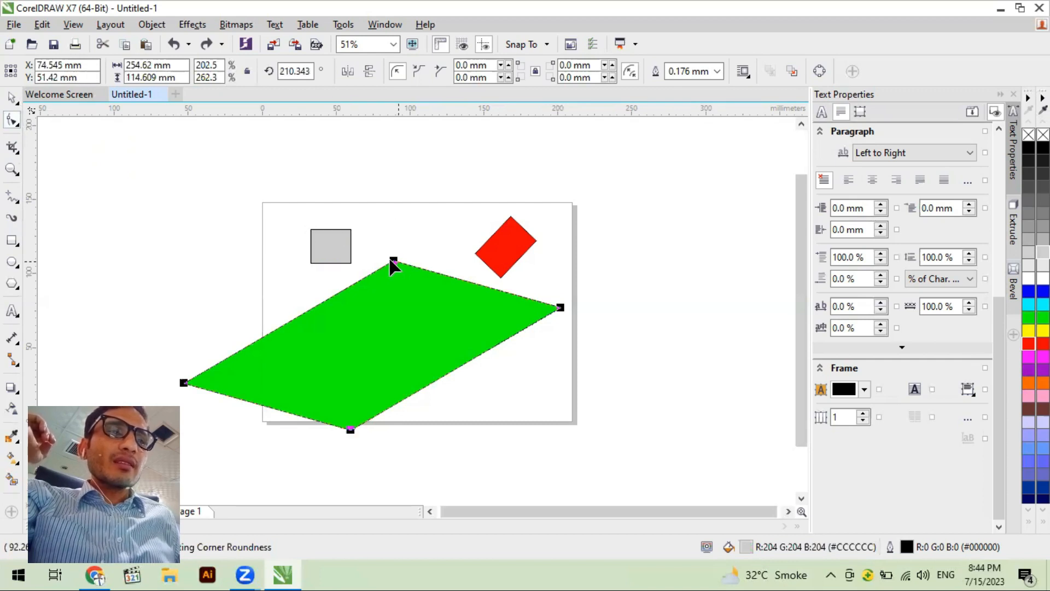
{"action": "left_click_drag", "start_coordinate": [398, 294], "coordinate": [398, 288]}
{"action": "left_click_drag", "start_coordinate": [277, 412], "coordinate": [316, 366]}
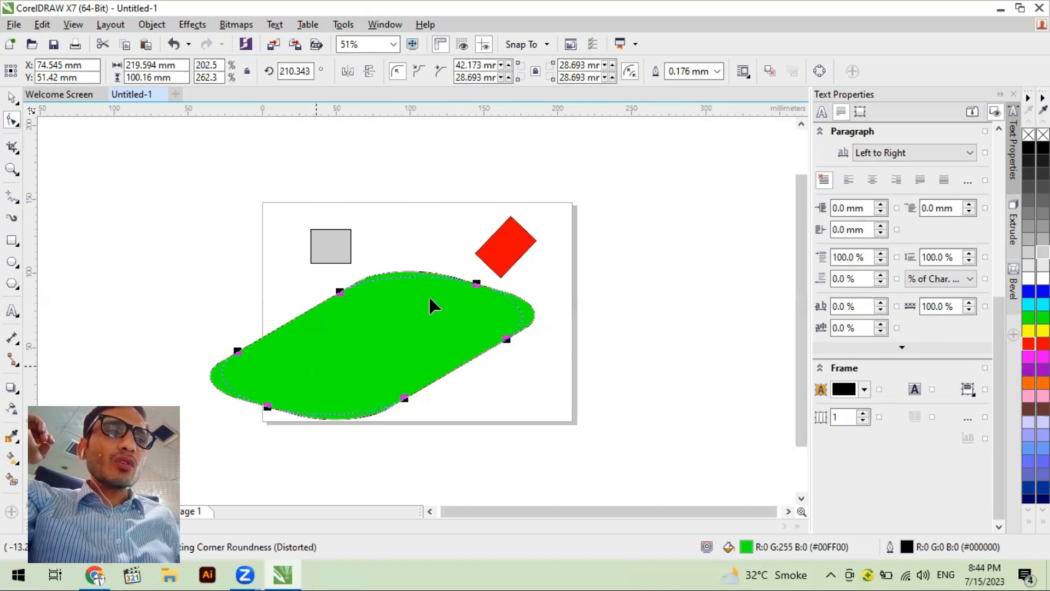
{"action": "left_click", "coordinate": [489, 255]}
{"action": "left_click_drag", "start_coordinate": [511, 223], "coordinate": [513, 255]}
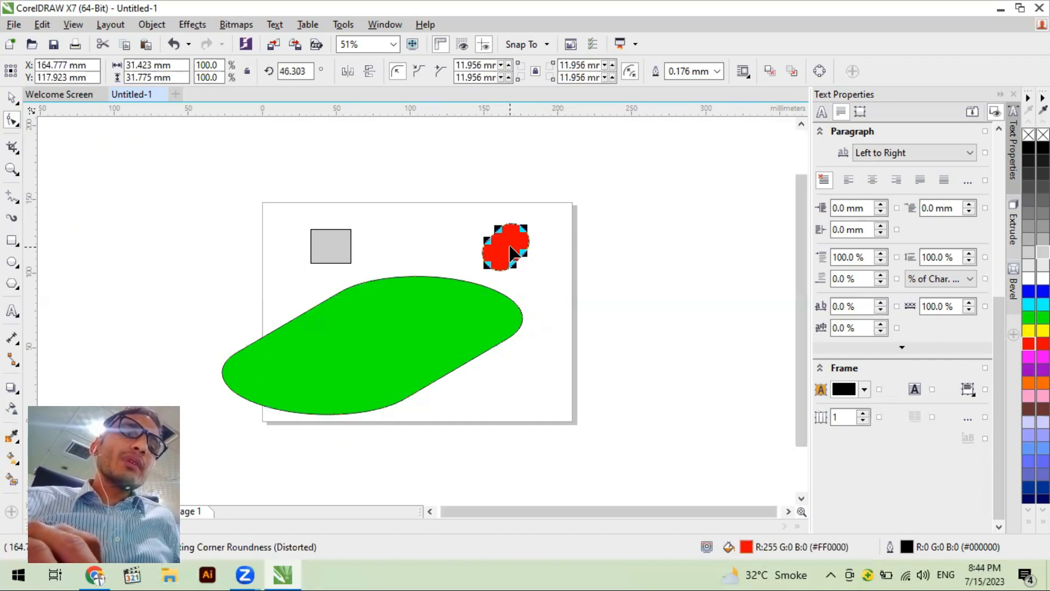
Select the gray rectangle and convert it to curves.
{"action": "left_click", "coordinate": [329, 257]}
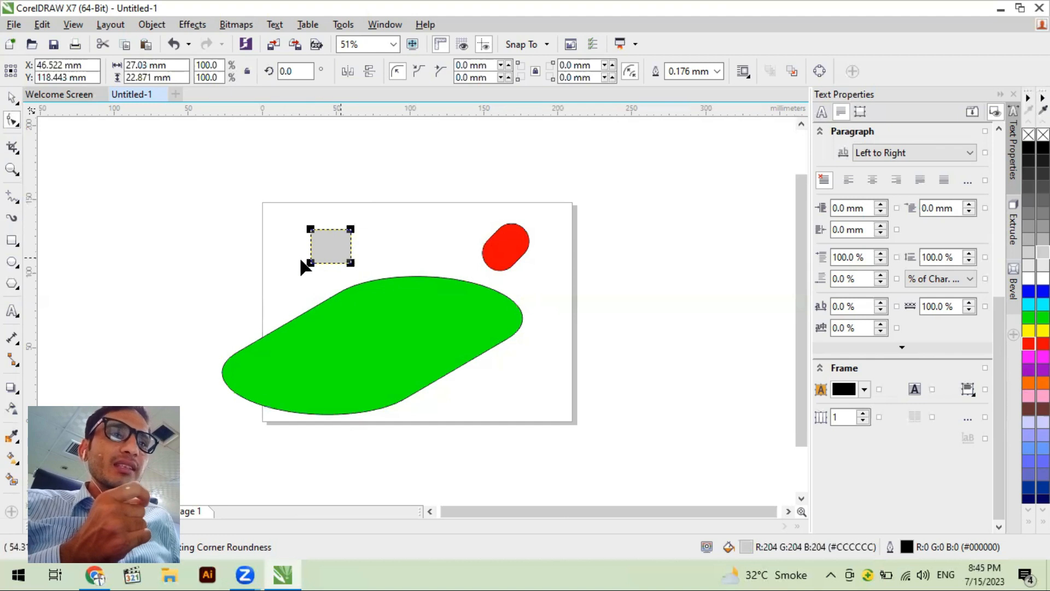
{"action": "left_click", "coordinate": [314, 305]}
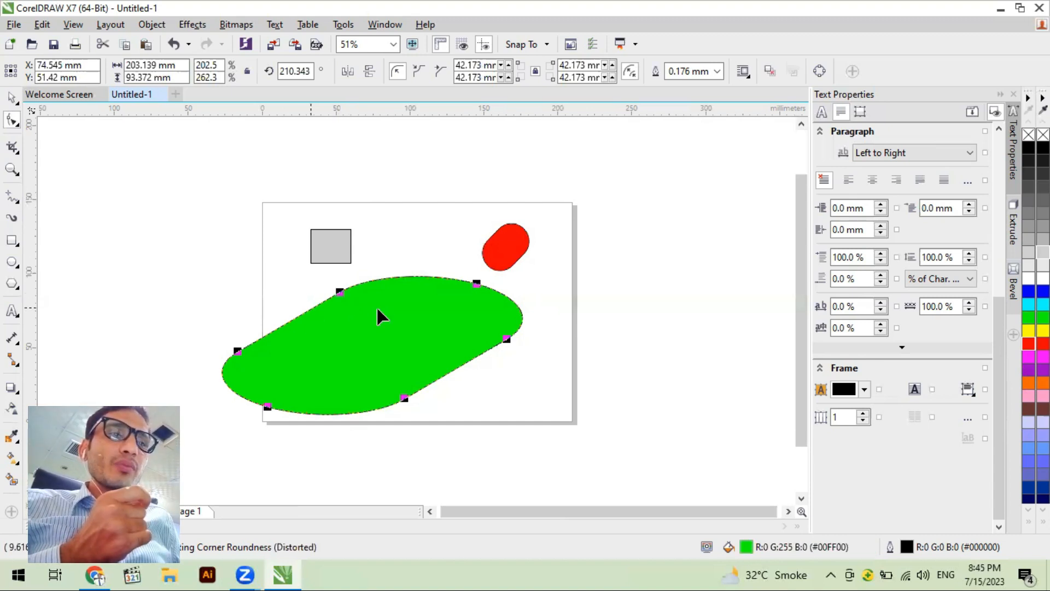
{"action": "left_click", "coordinate": [331, 261]}
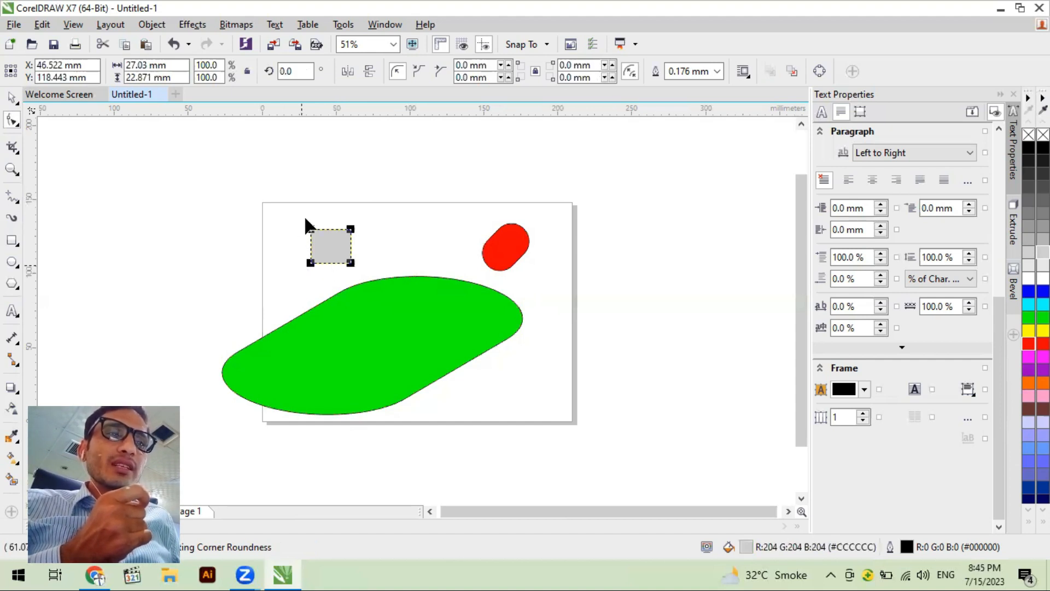
{"action": "right_click", "coordinate": [327, 248]}
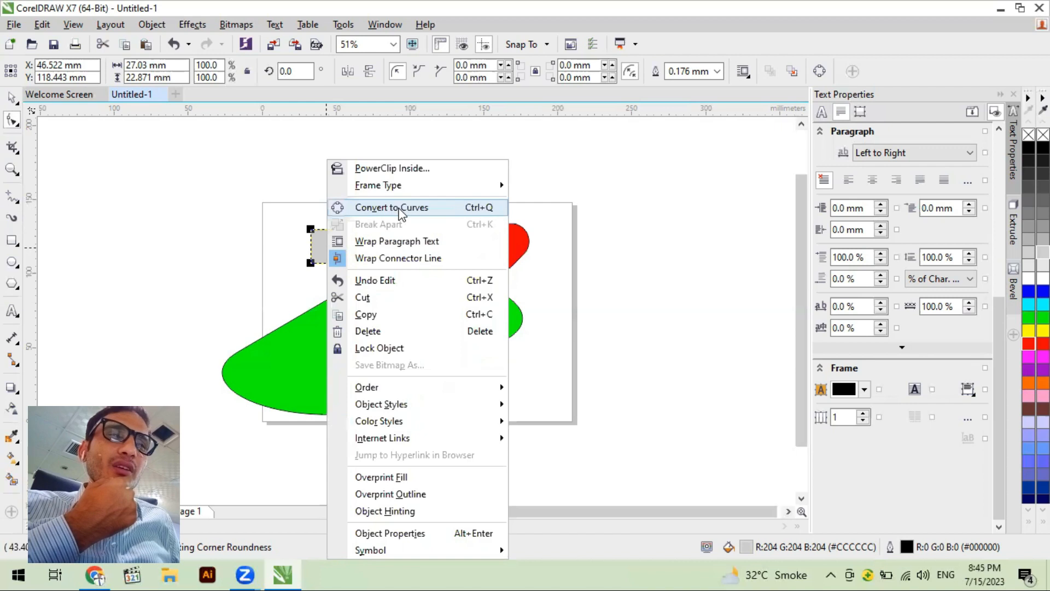
{"action": "left_click", "coordinate": [388, 208]}
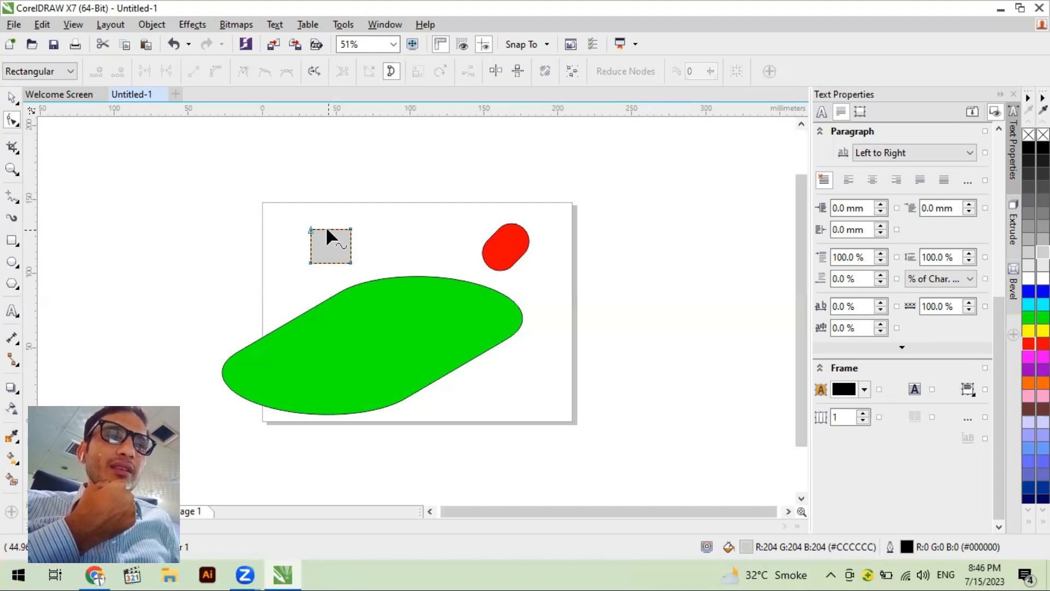
Shift the gray shape's upper edge slightly leftward to slant its sides, and add a node on that edge.
{"action": "left_click", "coordinate": [328, 228]}
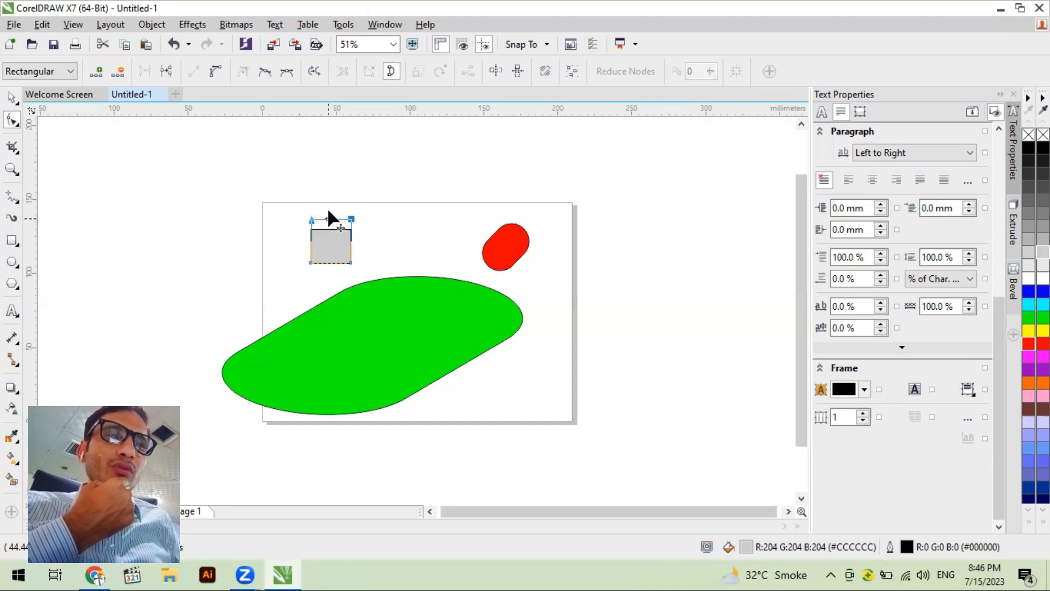
{"action": "left_click_drag", "start_coordinate": [327, 219], "coordinate": [321, 228]}
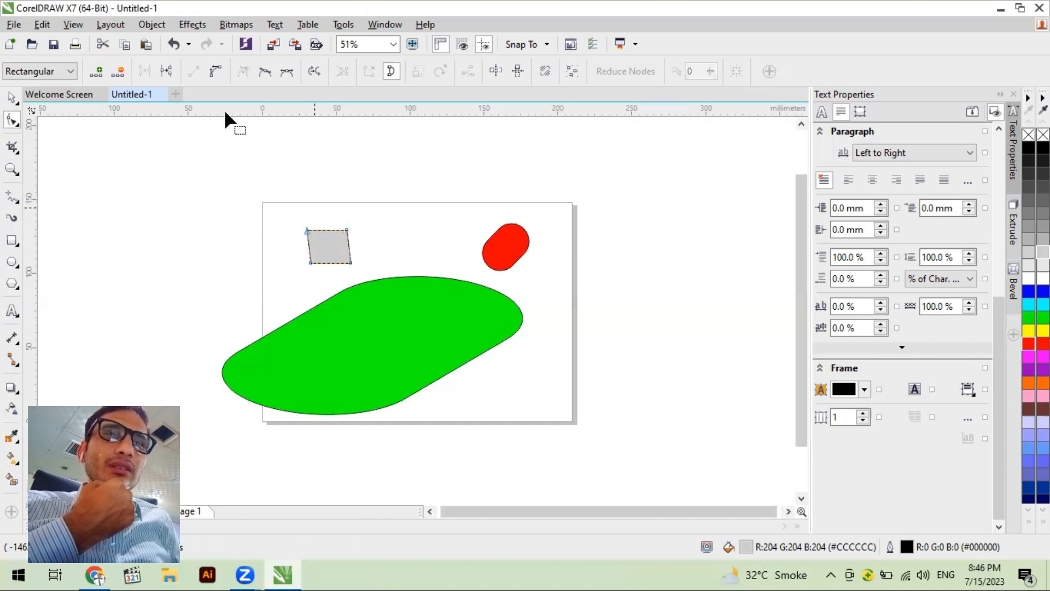
{"action": "left_click", "coordinate": [323, 227]}
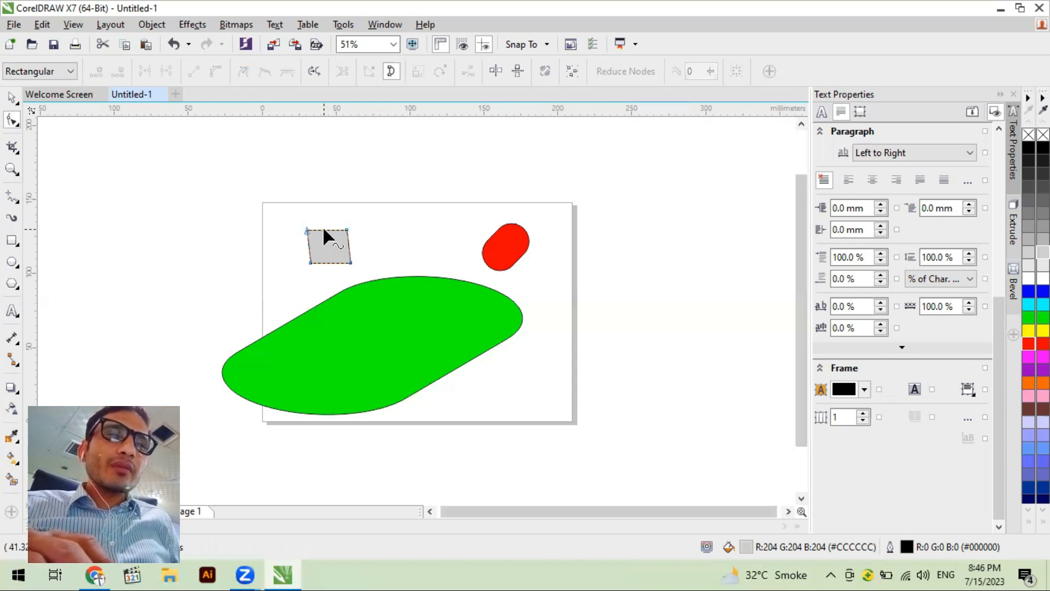
{"action": "left_click", "coordinate": [324, 230]}
{"action": "double_click", "coordinate": [324, 229]}
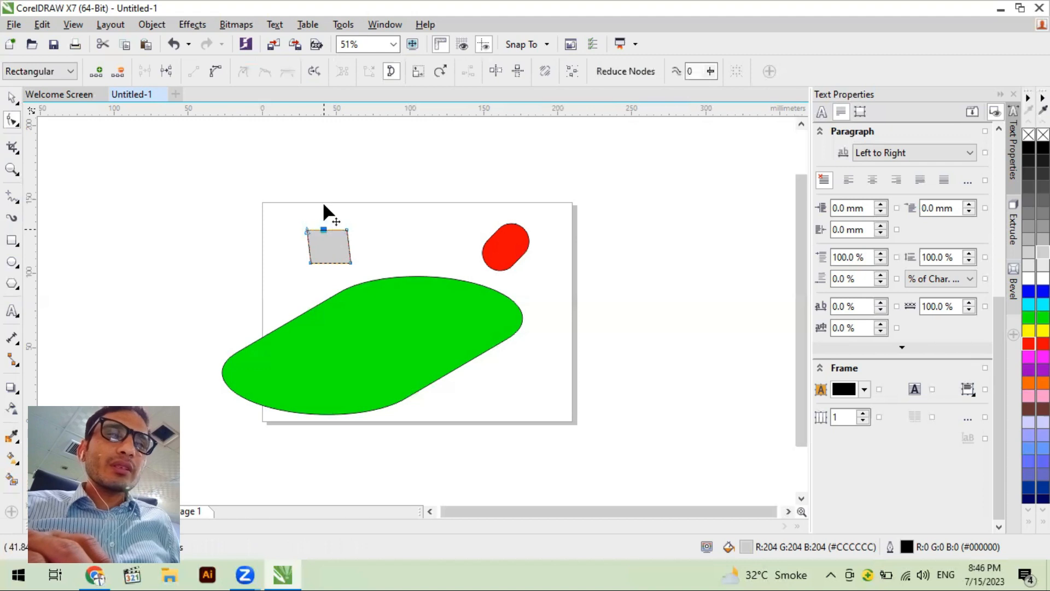
Add nodes along the gray shape's upper and right edges, and pull the right-hand nodes outward into two points.
{"action": "left_click_drag", "start_coordinate": [324, 229], "coordinate": [385, 256]}
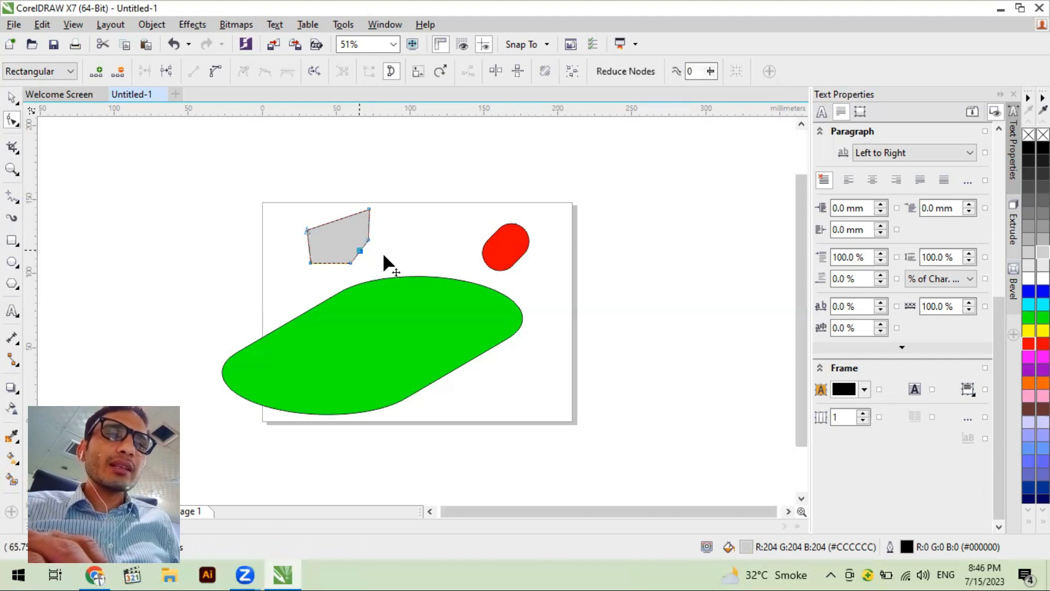
{"action": "double_click", "coordinate": [370, 223]}
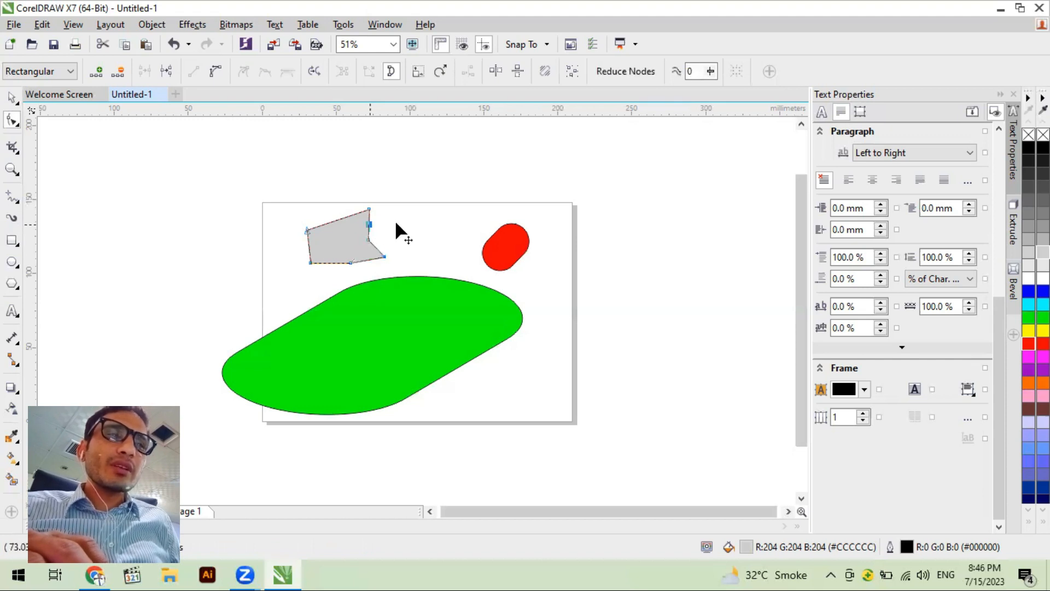
{"action": "double_click", "coordinate": [327, 218]}
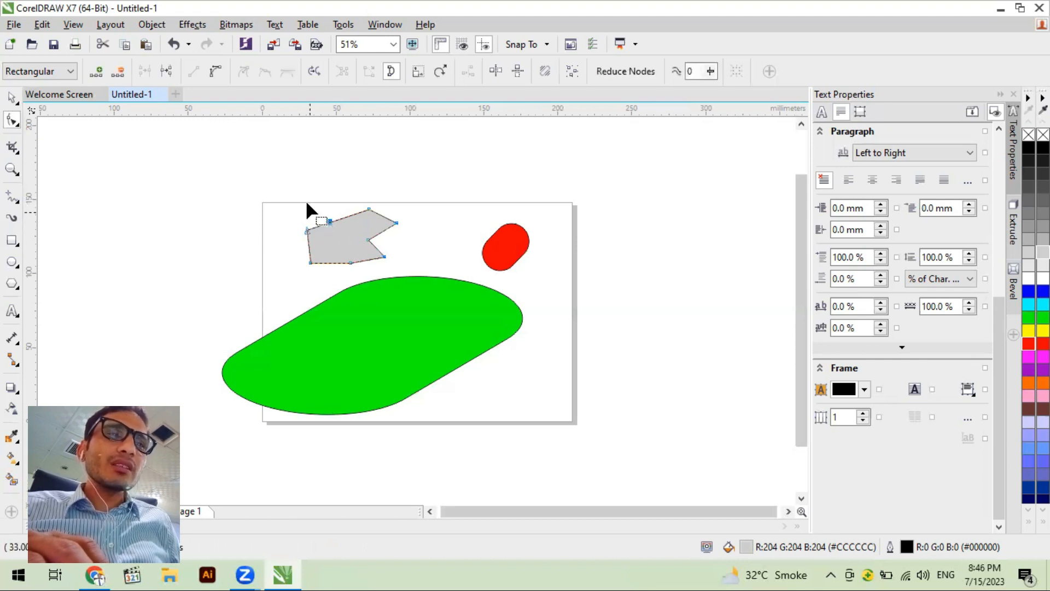
{"action": "left_click", "coordinate": [334, 263]}
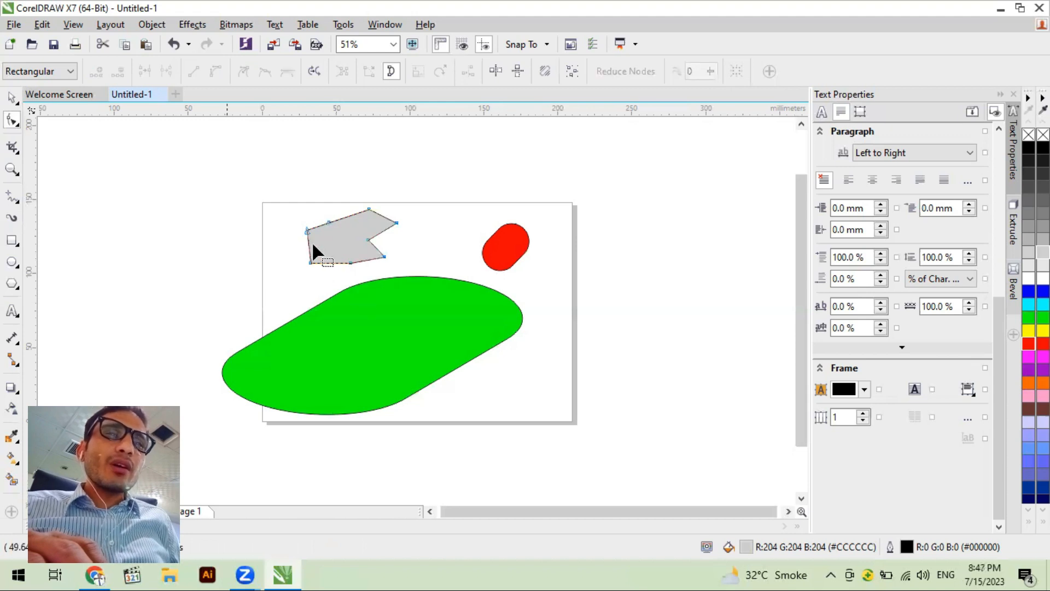
Remove the extra node on the gray shape's upper edge, and shift its left edge about 9 mm and its upper edge outward.
{"action": "left_click_drag", "start_coordinate": [308, 246], "coordinate": [329, 219]}
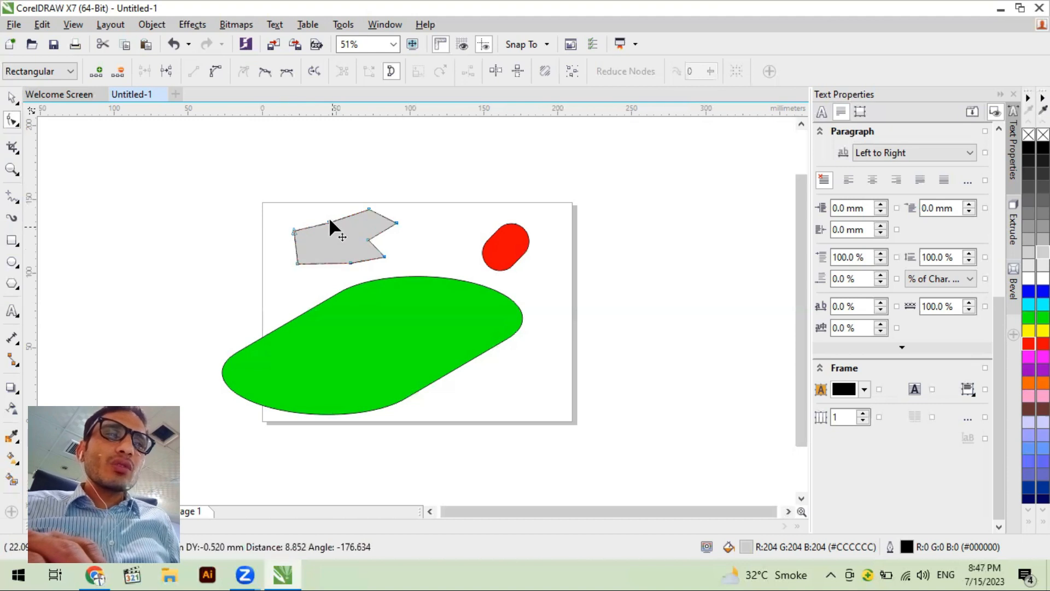
{"action": "left_click", "coordinate": [328, 216]}
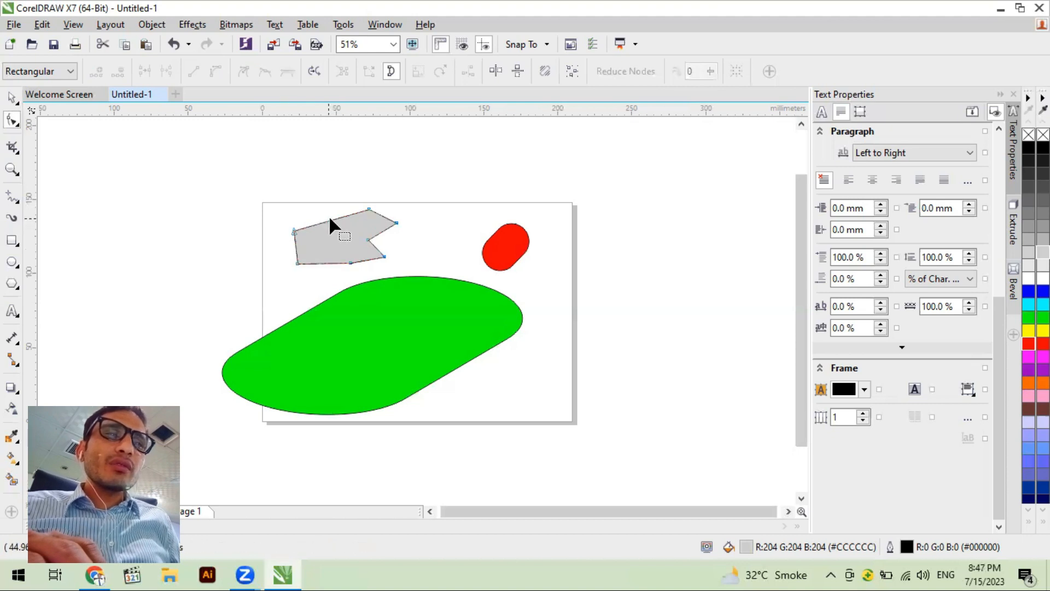
{"action": "left_click", "coordinate": [323, 214]}
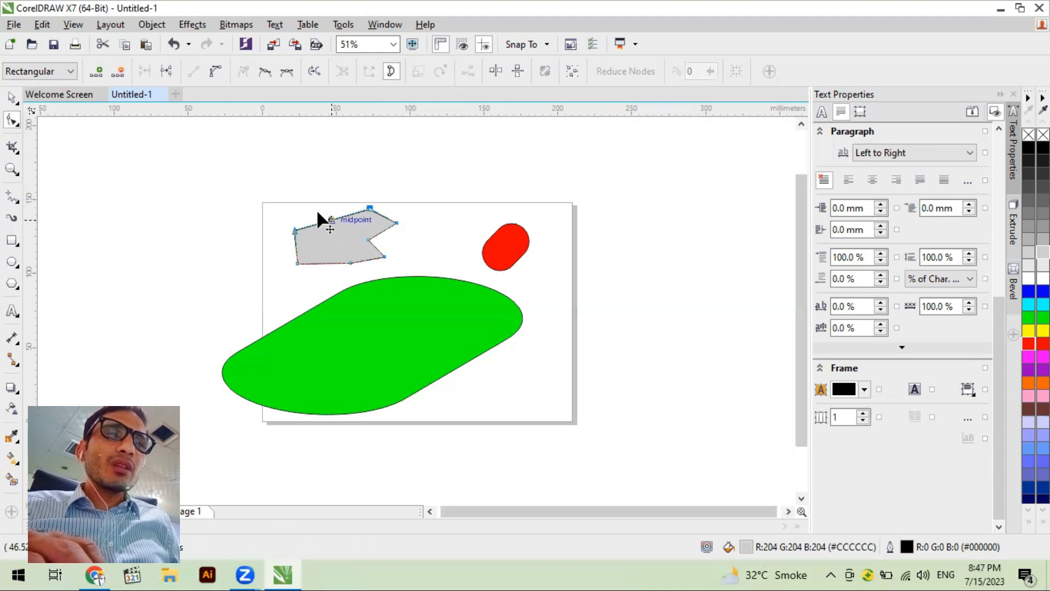
{"action": "left_click_drag", "start_coordinate": [323, 214], "coordinate": [382, 228]}
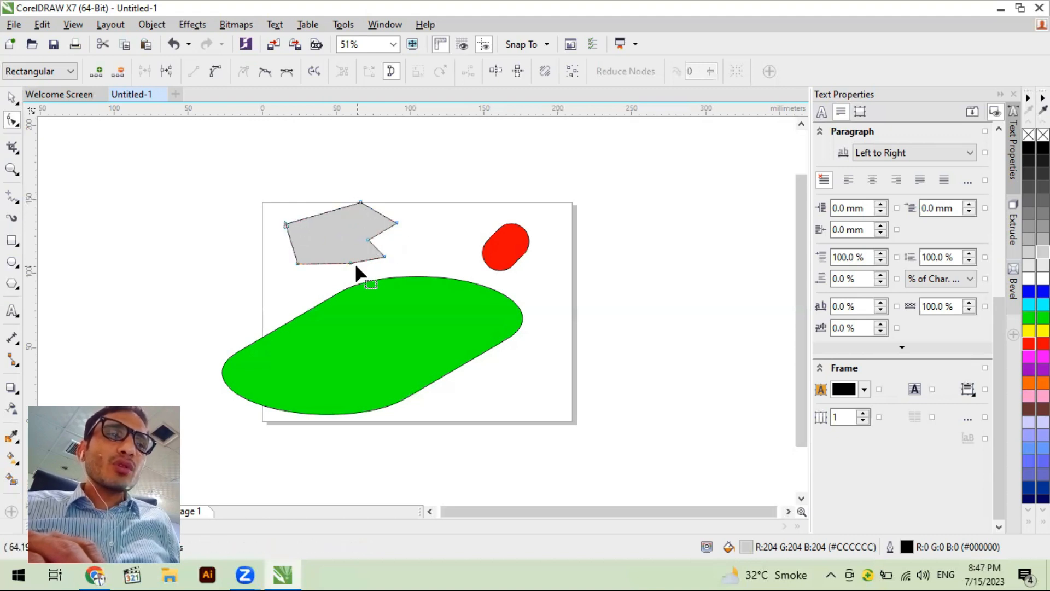
Convert the gray shape's lower edge to a curve bowed downward, and pull the right notch node and lower-right node outward.
{"action": "left_click", "coordinate": [296, 264]}
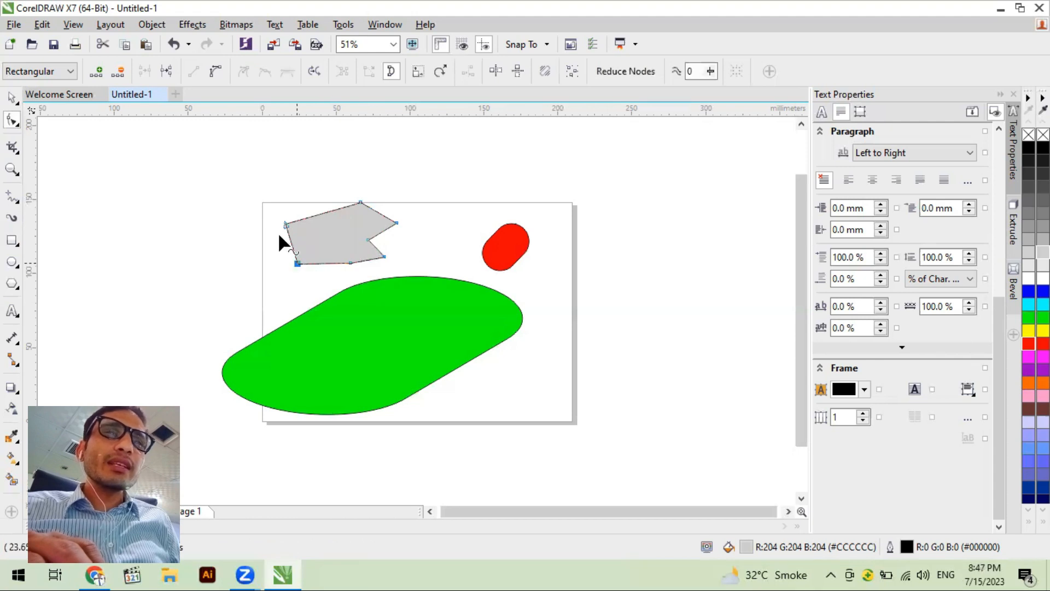
{"action": "left_click", "coordinate": [214, 73]}
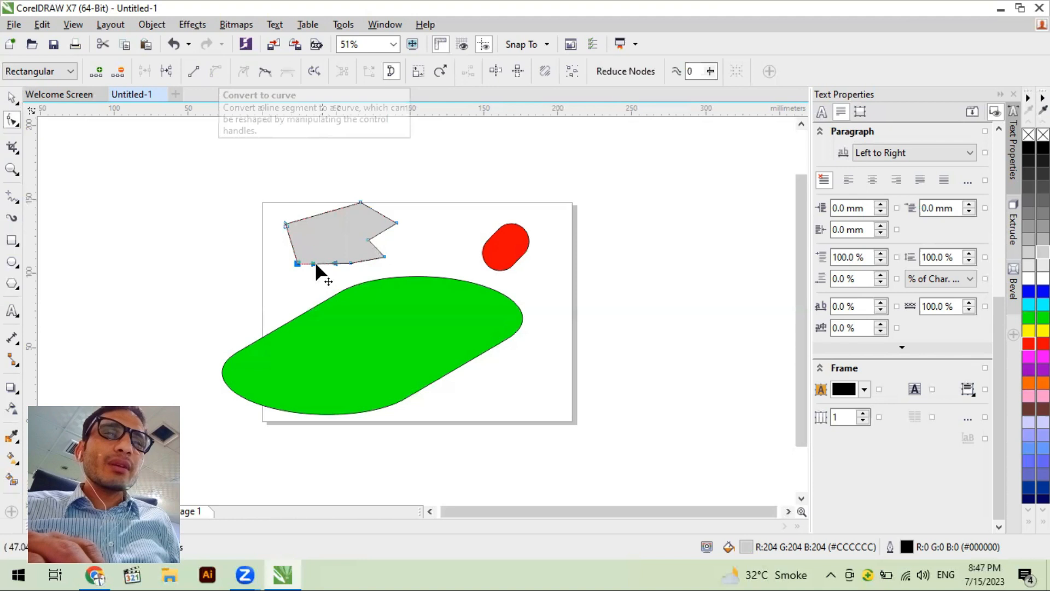
{"action": "left_click_drag", "start_coordinate": [314, 264], "coordinate": [405, 249]}
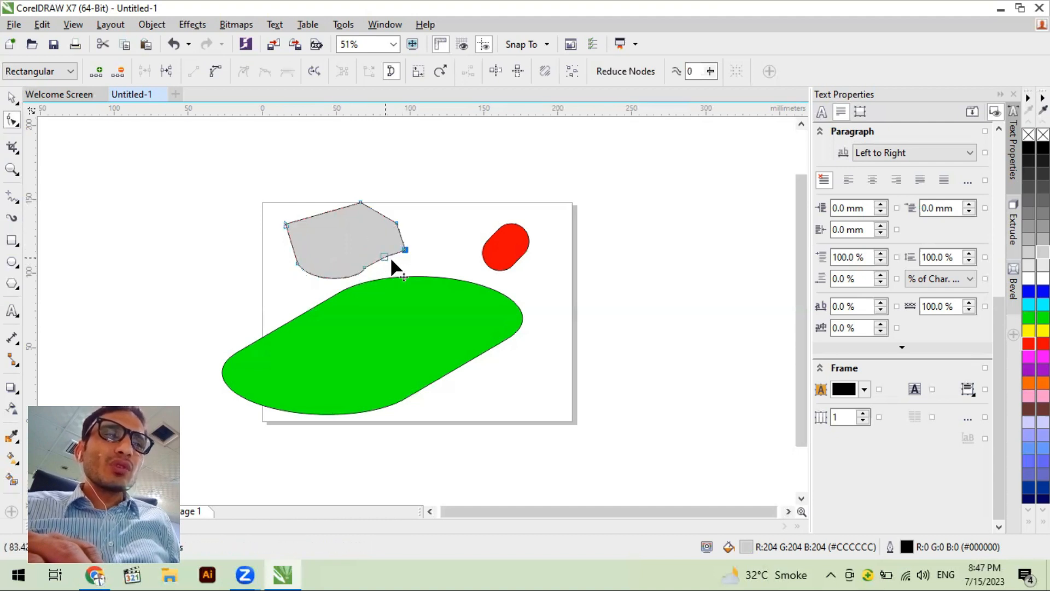
{"action": "left_click_drag", "start_coordinate": [365, 266], "coordinate": [372, 269]}
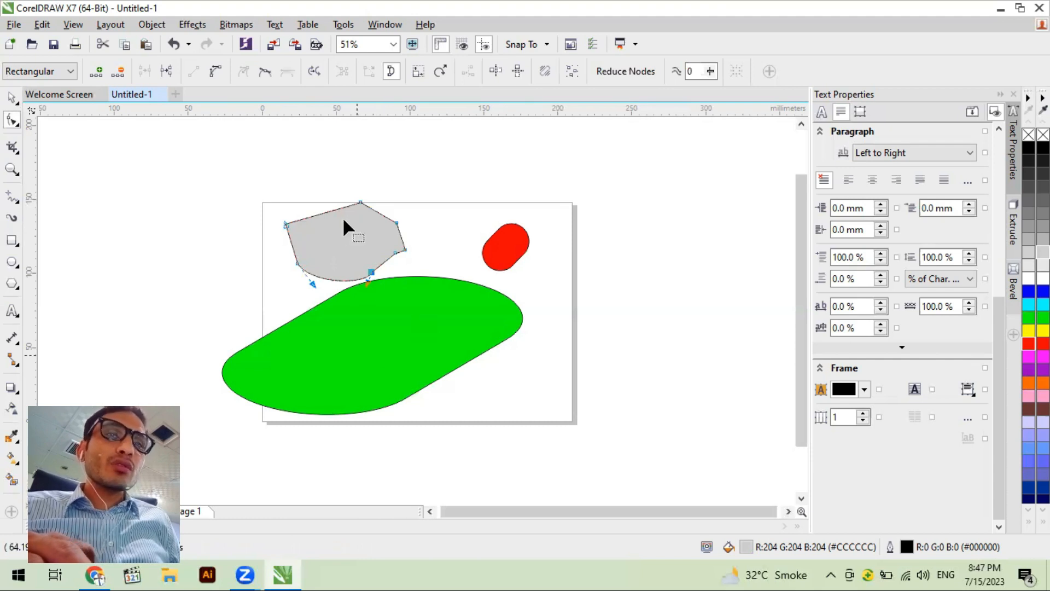
Soften the corners around the gray shape's outline with the Smooth tool.
{"action": "left_click", "coordinate": [13, 125]}
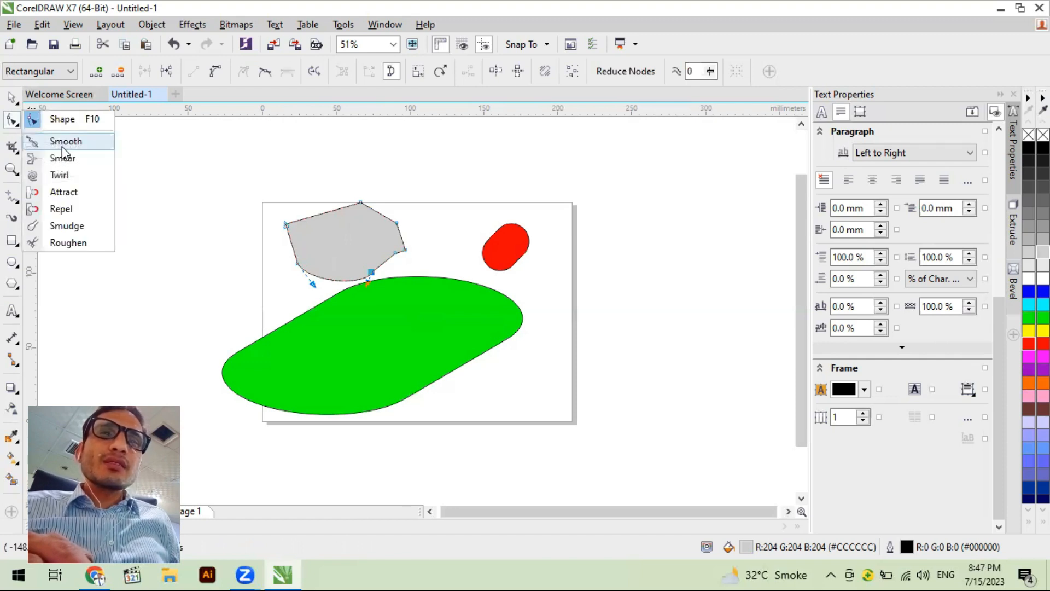
{"action": "left_click", "coordinate": [62, 143]}
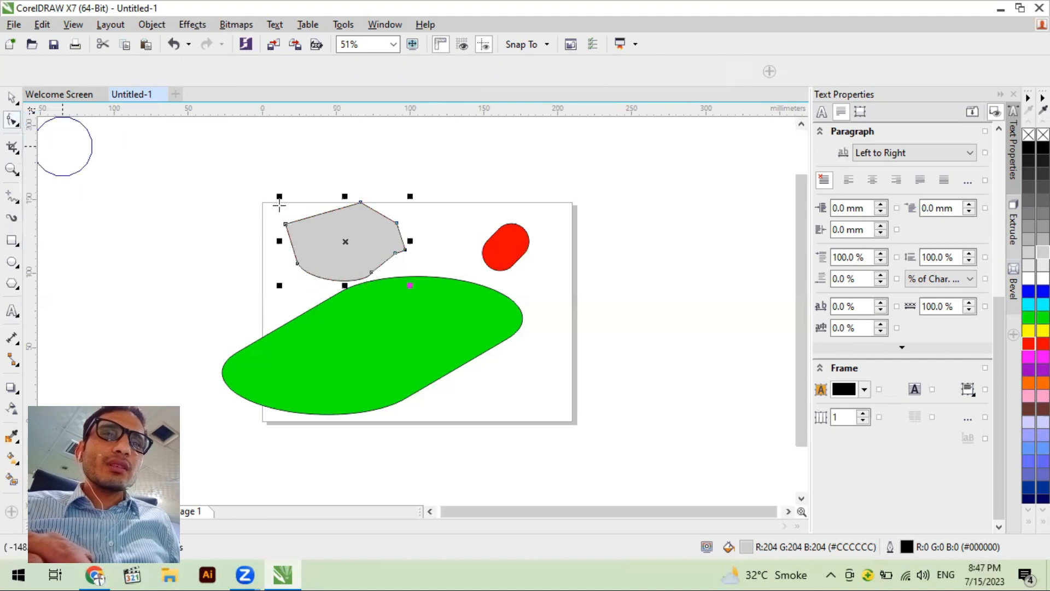
{"action": "left_click_drag", "start_coordinate": [287, 246], "coordinate": [312, 273]}
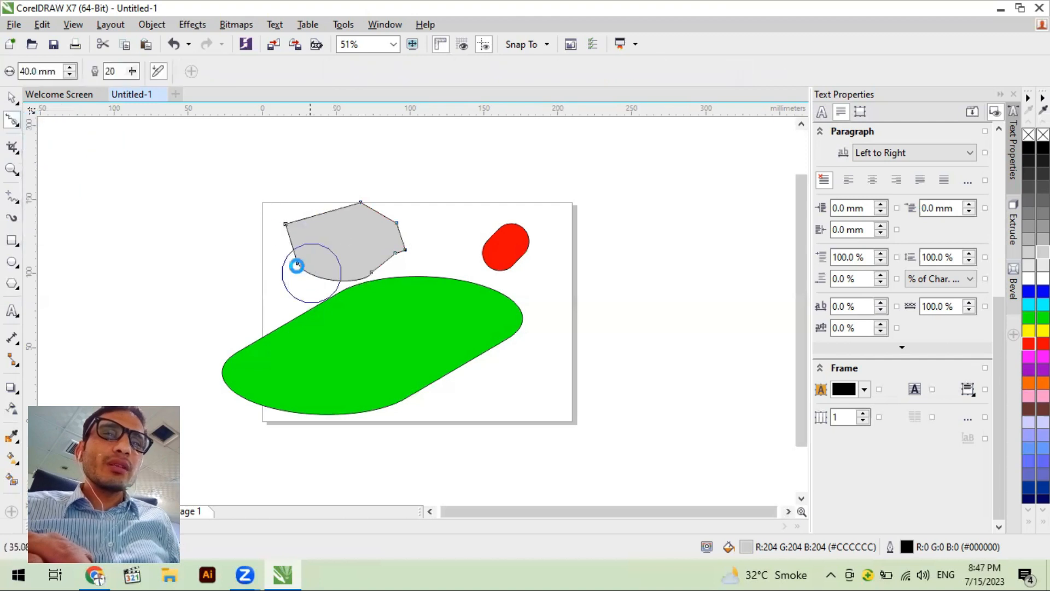
{"action": "left_click_drag", "start_coordinate": [285, 223], "coordinate": [315, 247]}
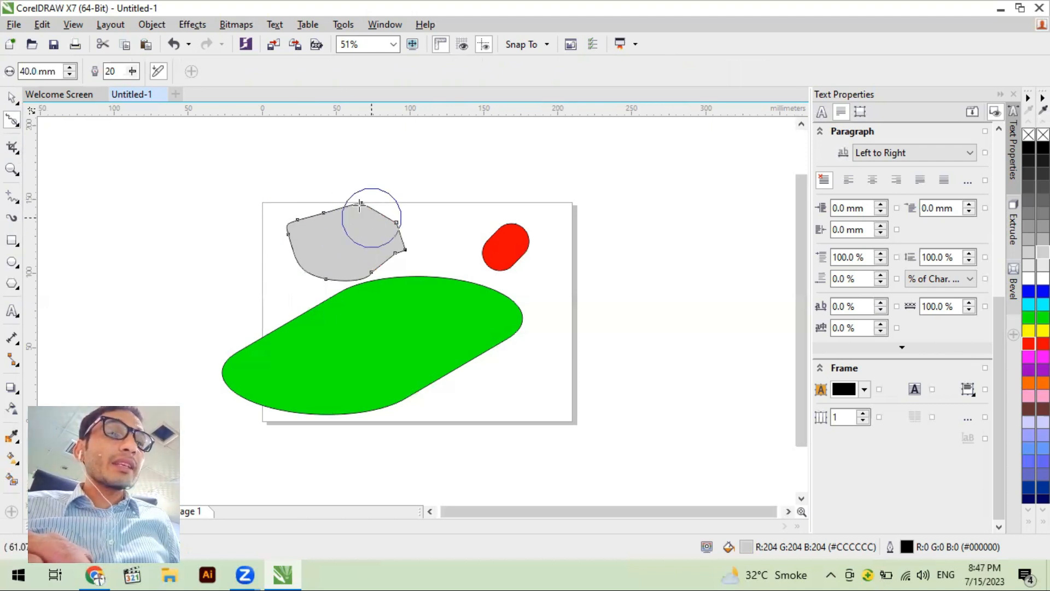
{"action": "left_click_drag", "start_coordinate": [337, 233], "coordinate": [393, 223]}
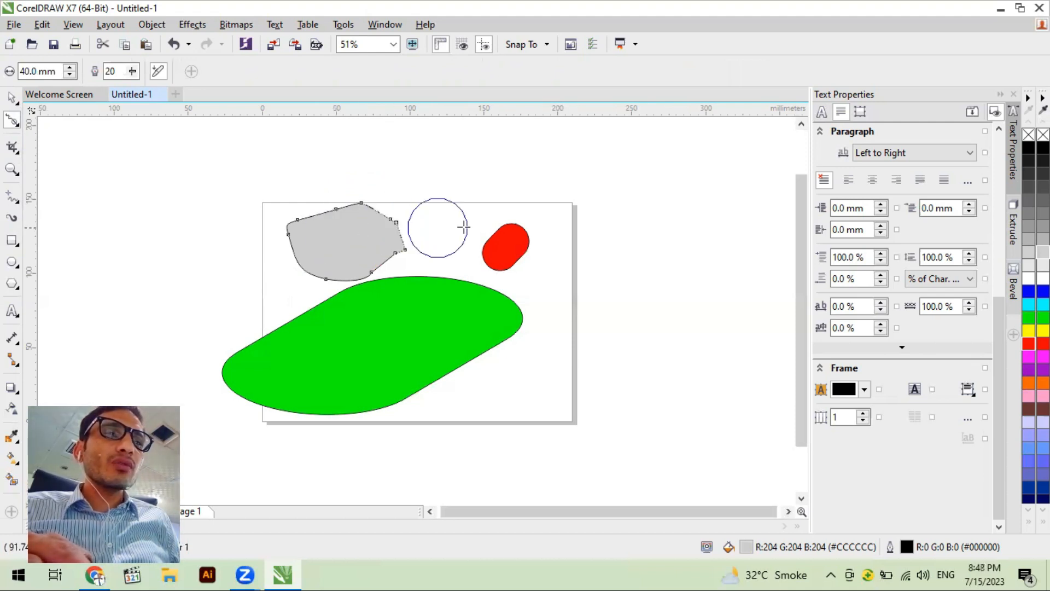
{"action": "mouse_move", "coordinate": [442, 247]}
{"action": "left_mouse_down"}
{"action": "mouse_move", "coordinate": [389, 257]}
{"action": "mouse_move", "coordinate": [441, 262]}
{"action": "mouse_move", "coordinate": [388, 257]}
{"action": "mouse_move", "coordinate": [410, 271]}
{"action": "left_mouse_up"}
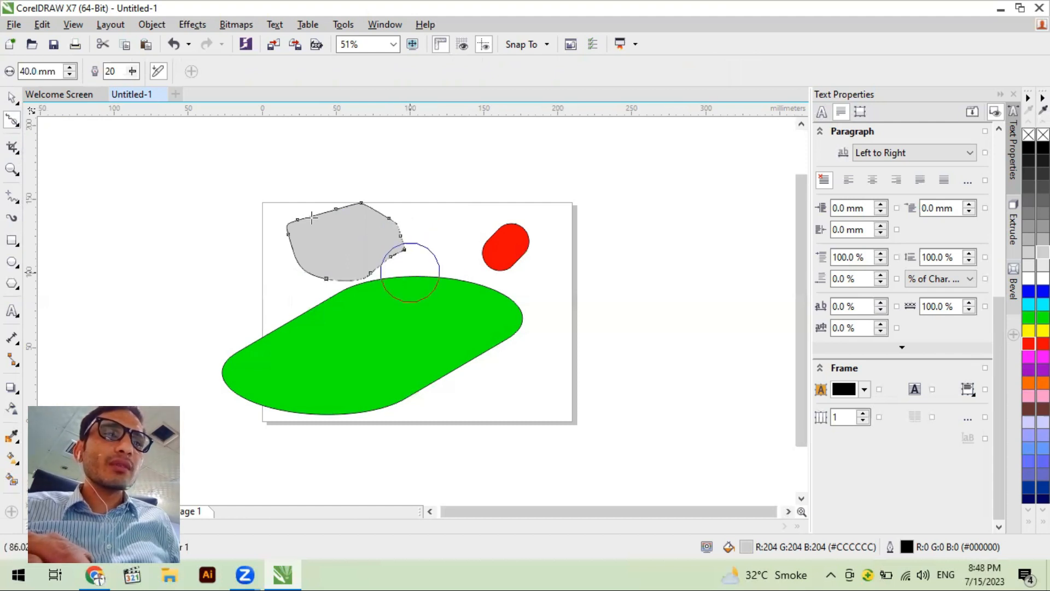
{"action": "left_click", "coordinate": [286, 197]}
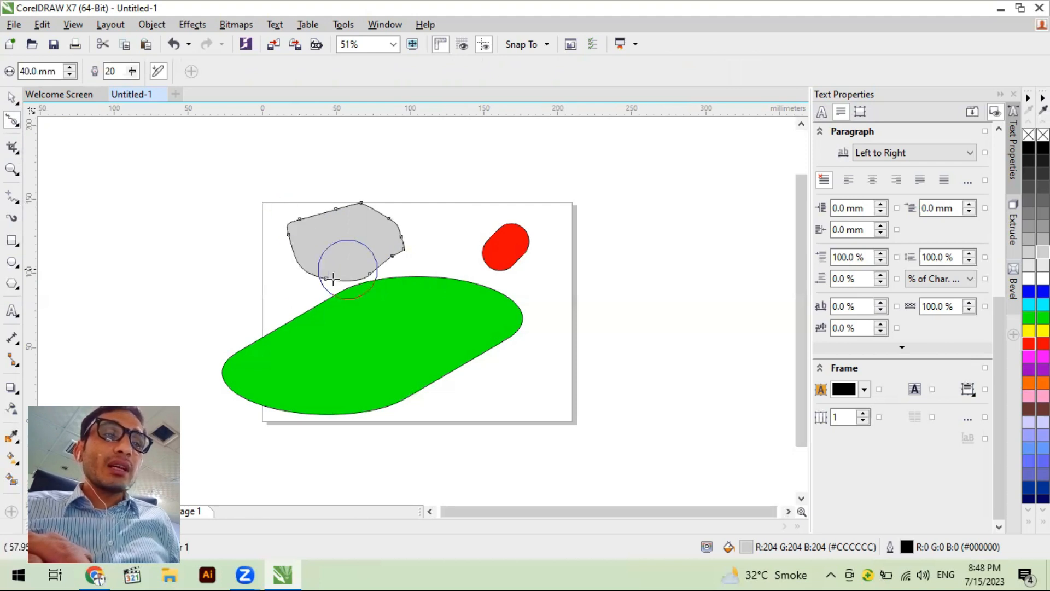
{"action": "left_click_drag", "start_coordinate": [293, 298], "coordinate": [283, 299]}
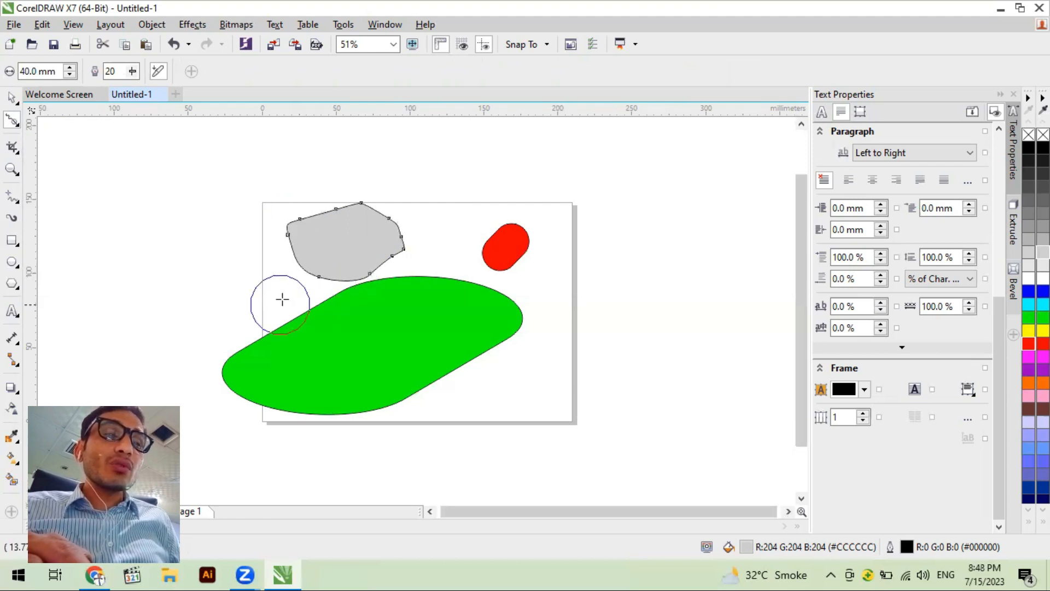
Pull several curved spikes out of the gray shape's left, right and upper edges with the Smear tool.
{"action": "left_click", "coordinate": [11, 120]}
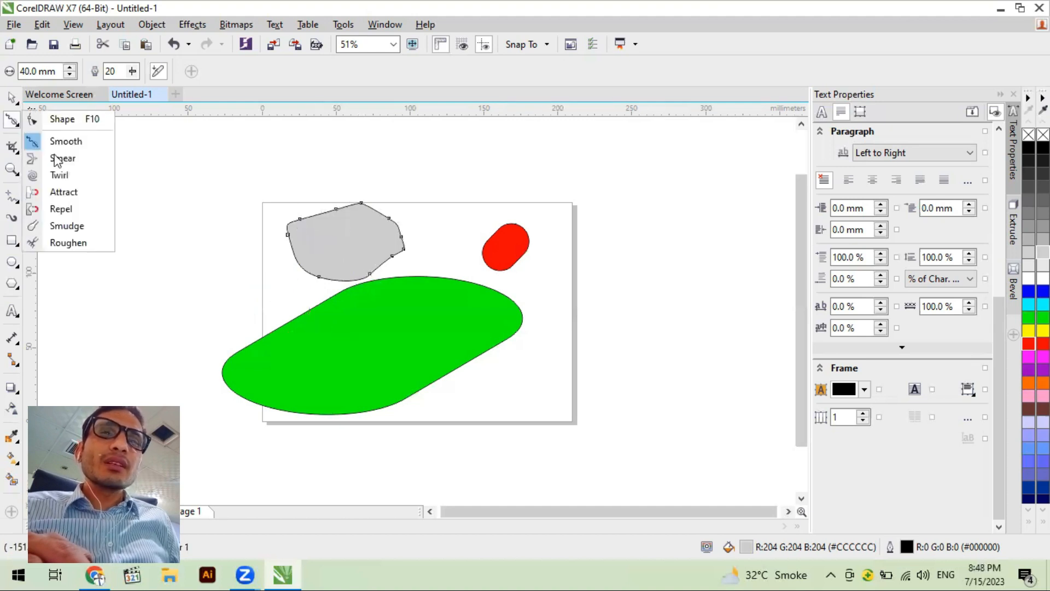
{"action": "left_click", "coordinate": [58, 160]}
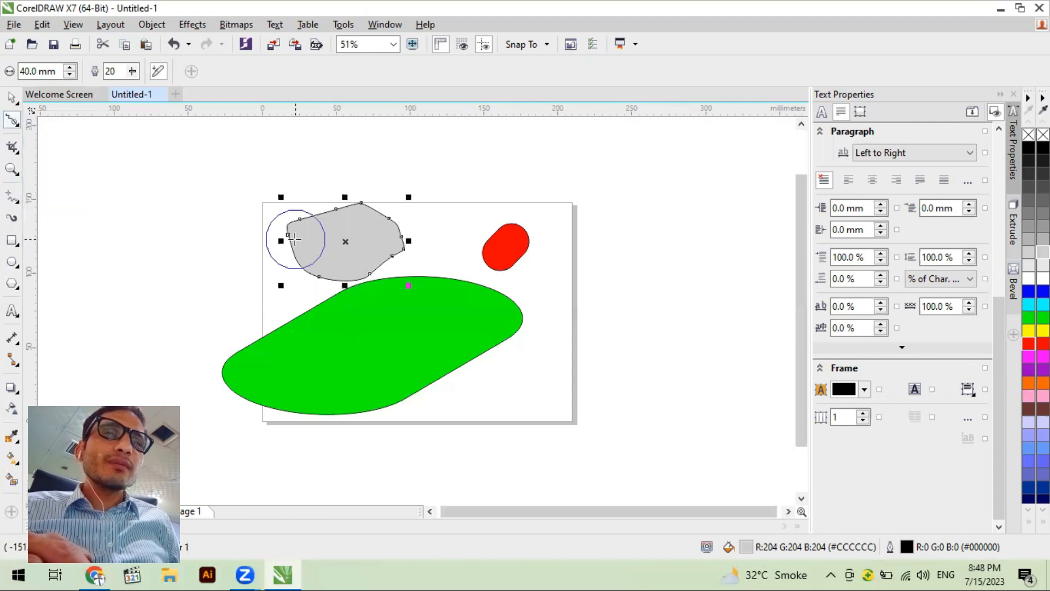
{"action": "mouse_move", "coordinate": [289, 240]}
{"action": "left_mouse_down"}
{"action": "mouse_move", "coordinate": [265, 249]}
{"action": "mouse_move", "coordinate": [257, 292]}
{"action": "left_mouse_up"}
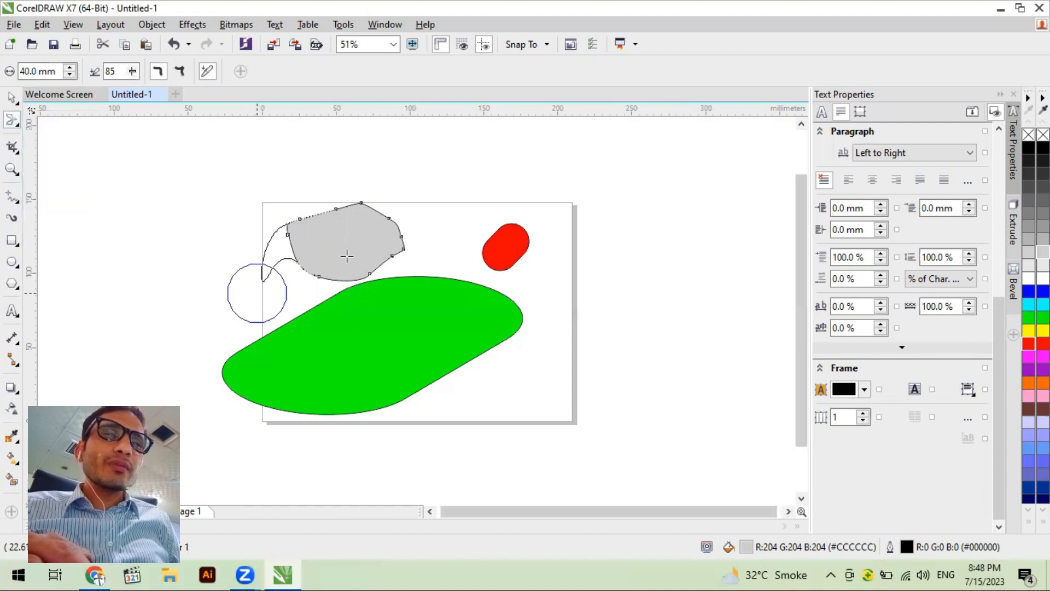
{"action": "mouse_move", "coordinate": [390, 214]}
{"action": "left_mouse_down"}
{"action": "mouse_move", "coordinate": [412, 211]}
{"action": "mouse_move", "coordinate": [433, 227]}
{"action": "mouse_move", "coordinate": [452, 257]}
{"action": "mouse_move", "coordinate": [391, 257]}
{"action": "mouse_move", "coordinate": [447, 275]}
{"action": "left_mouse_up"}
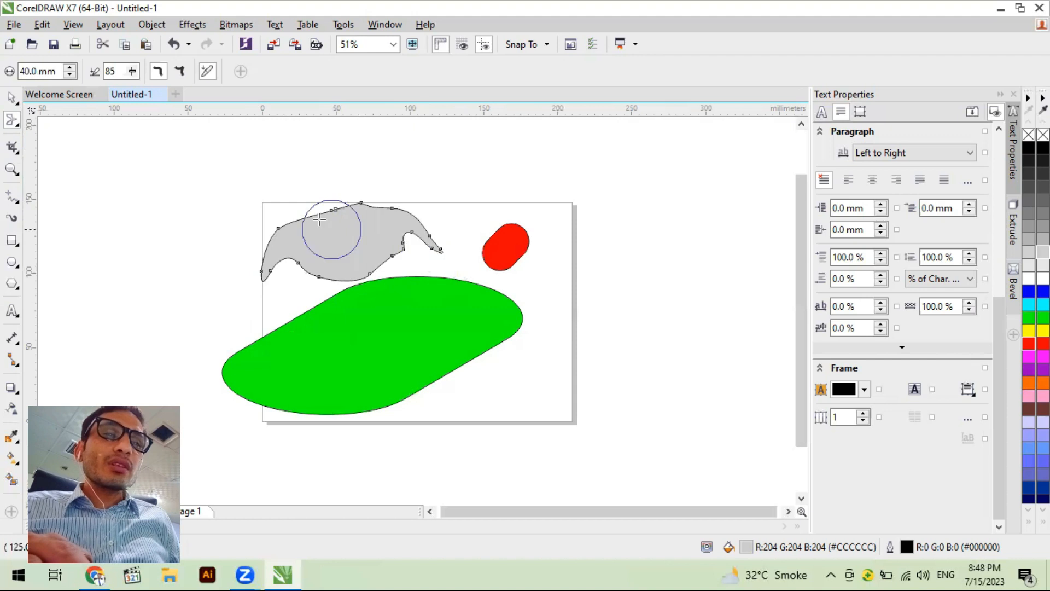
{"action": "left_click_drag", "start_coordinate": [332, 229], "coordinate": [204, 186]}
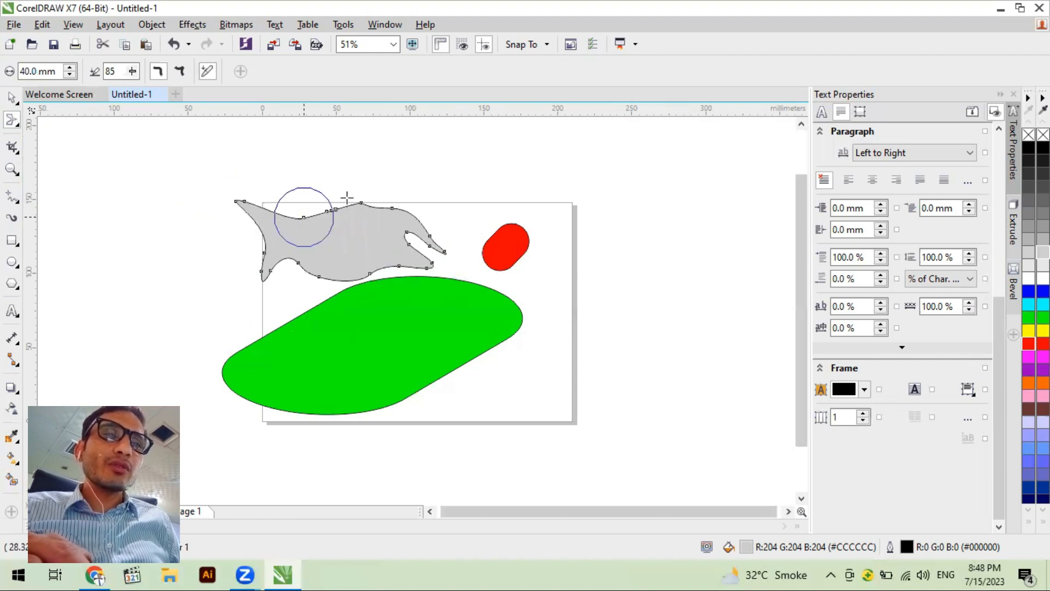
{"action": "left_click_drag", "start_coordinate": [345, 196], "coordinate": [375, 159]}
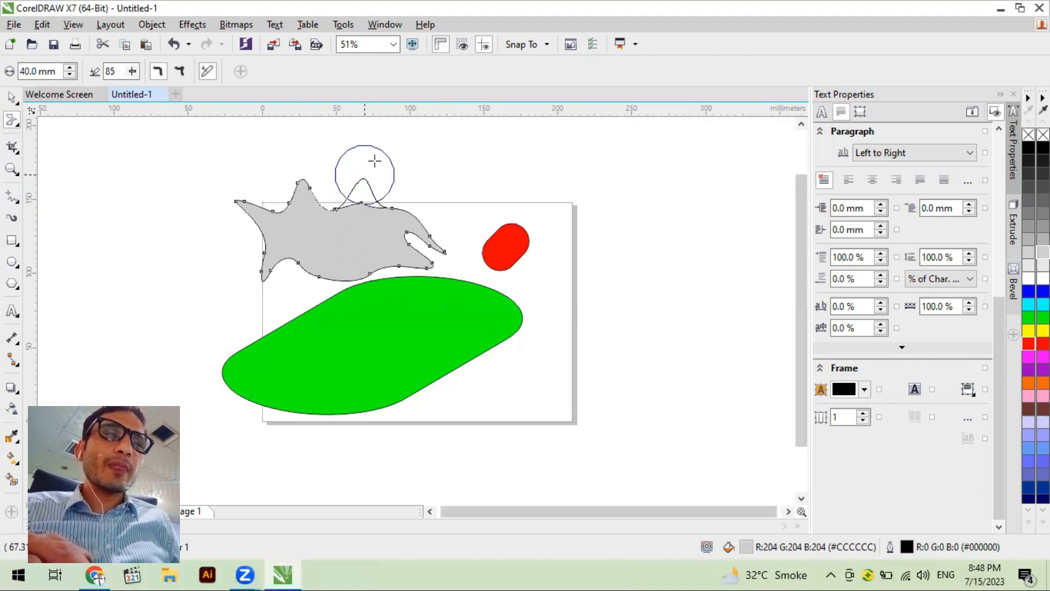
{"action": "mouse_move", "coordinate": [393, 211]}
{"action": "left_mouse_down"}
{"action": "mouse_move", "coordinate": [438, 192]}
{"action": "mouse_move", "coordinate": [424, 224]}
{"action": "left_mouse_up"}
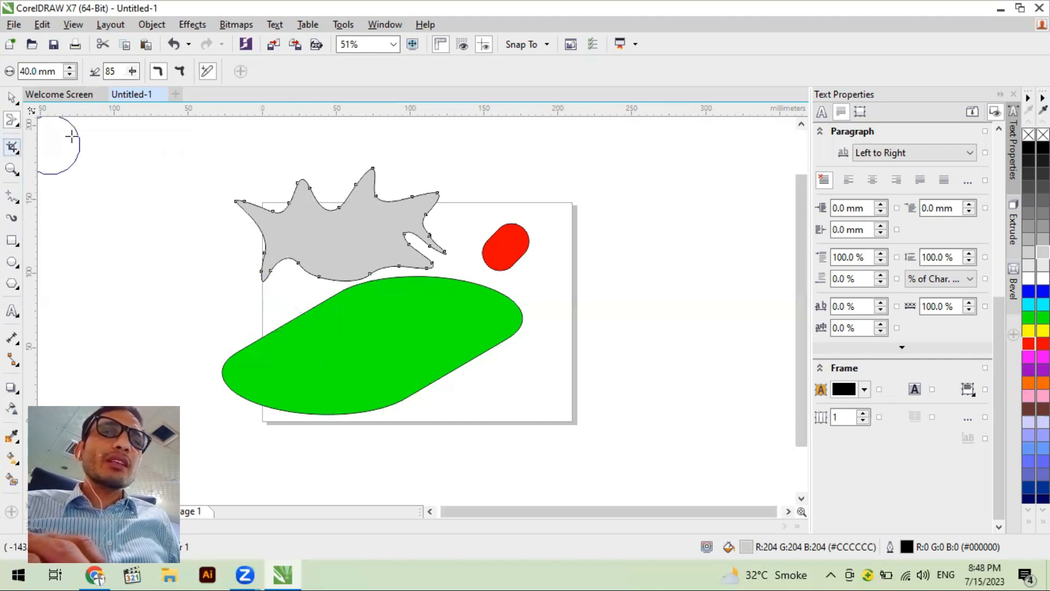
Distort the gray shape's spikes into swirls along its outline with the Twirl tool.
{"action": "left_click", "coordinate": [17, 129]}
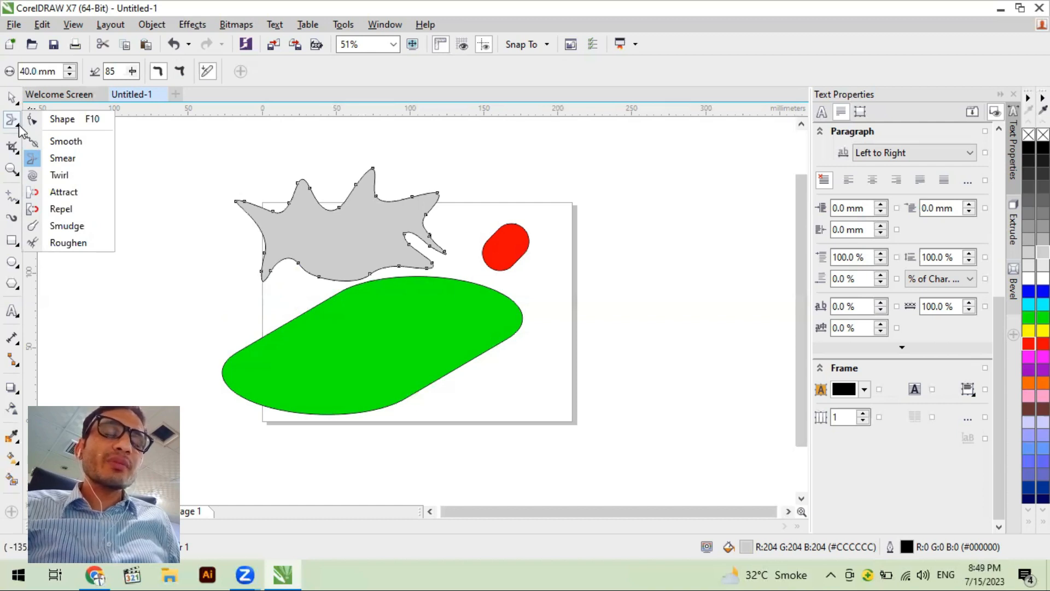
{"action": "left_click", "coordinate": [59, 175]}
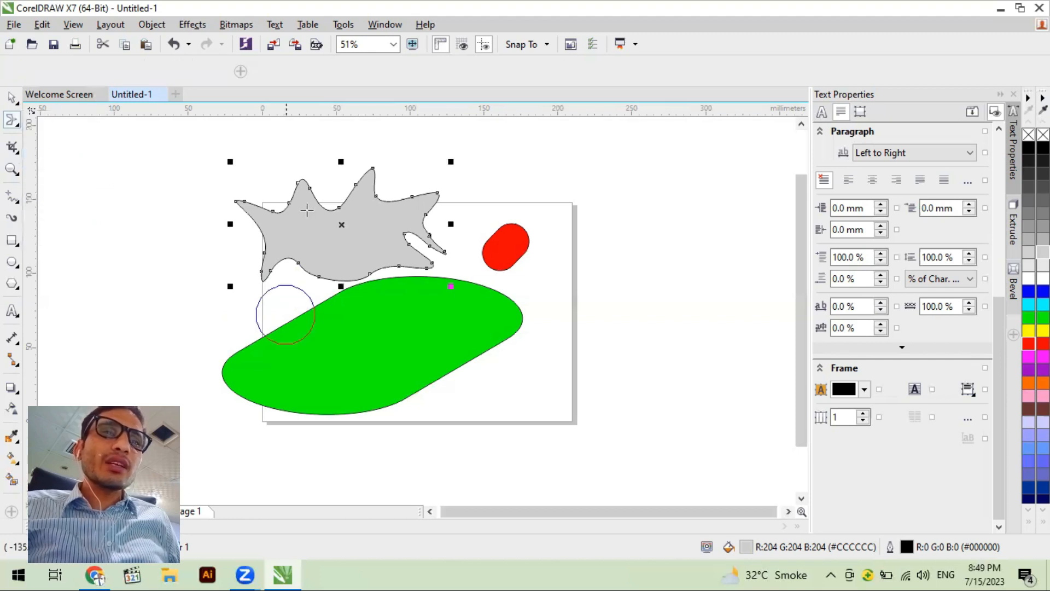
{"action": "left_click", "coordinate": [261, 218]}
{"action": "left_click", "coordinate": [430, 213]}
{"action": "mouse_move", "coordinate": [430, 212]}
{"action": "left_mouse_down"}
{"action": "mouse_move", "coordinate": [274, 252]}
{"action": "mouse_move", "coordinate": [298, 281]}
{"action": "mouse_move", "coordinate": [371, 284]}
{"action": "mouse_move", "coordinate": [409, 275]}
{"action": "mouse_move", "coordinate": [436, 219]}
{"action": "mouse_move", "coordinate": [444, 234]}
{"action": "mouse_move", "coordinate": [290, 188]}
{"action": "mouse_move", "coordinate": [241, 208]}
{"action": "left_mouse_up"}
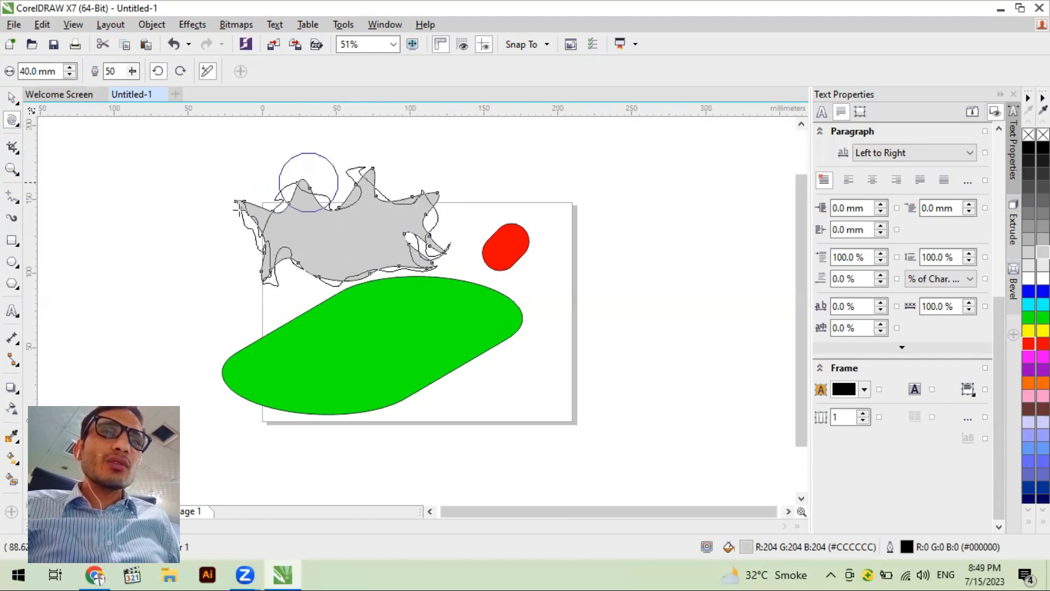
Select the green shape and twirl along its outline to make its edges wavy.
{"action": "left_click", "coordinate": [286, 327]}
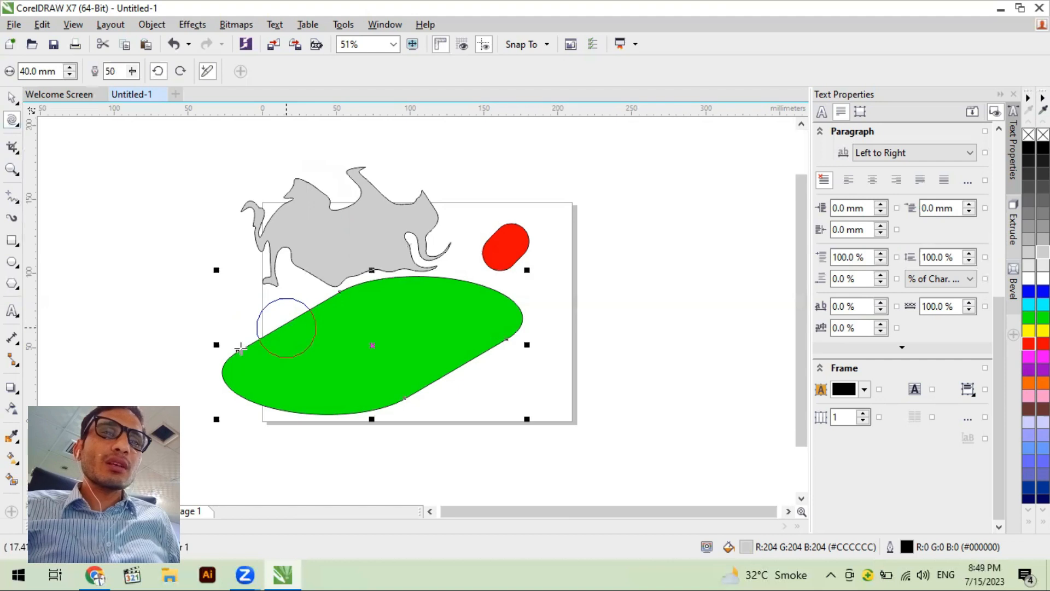
{"action": "mouse_move", "coordinate": [262, 343]}
{"action": "left_mouse_down"}
{"action": "mouse_move", "coordinate": [220, 371]}
{"action": "mouse_move", "coordinate": [322, 409]}
{"action": "mouse_move", "coordinate": [401, 393]}
{"action": "mouse_move", "coordinate": [476, 353]}
{"action": "mouse_move", "coordinate": [487, 304]}
{"action": "mouse_move", "coordinate": [417, 279]}
{"action": "mouse_move", "coordinate": [261, 378]}
{"action": "mouse_move", "coordinate": [328, 427]}
{"action": "mouse_move", "coordinate": [483, 353]}
{"action": "mouse_move", "coordinate": [519, 312]}
{"action": "mouse_move", "coordinate": [489, 290]}
{"action": "left_mouse_up"}
{"action": "mouse_move", "coordinate": [290, 309]}
{"action": "left_mouse_down"}
{"action": "mouse_move", "coordinate": [224, 353]}
{"action": "mouse_move", "coordinate": [284, 416]}
{"action": "mouse_move", "coordinate": [445, 395]}
{"action": "mouse_move", "coordinate": [516, 304]}
{"action": "left_mouse_up"}
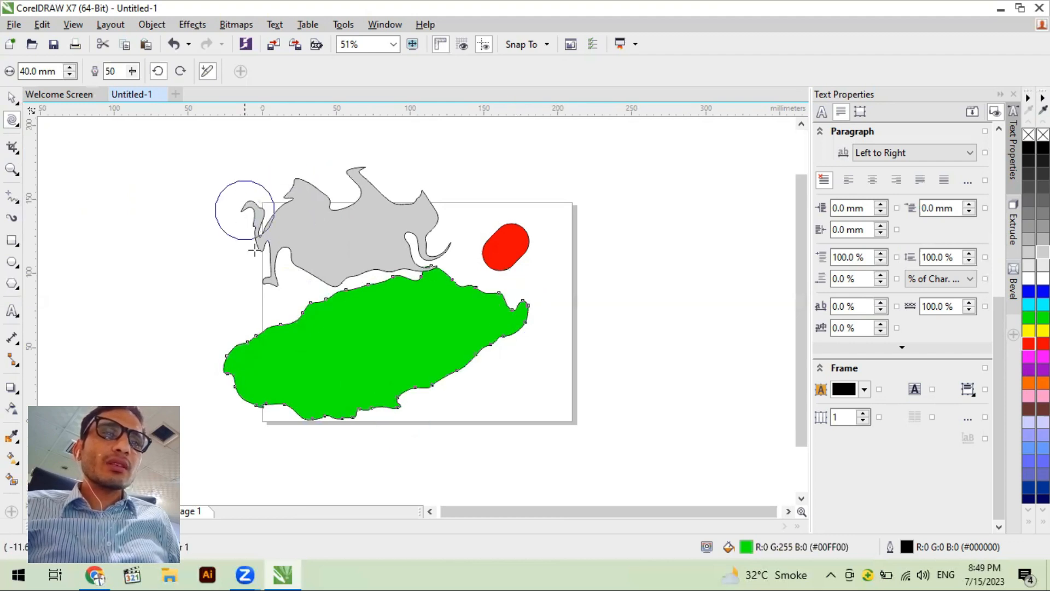
Twirl the gray shape's left and right ends into tight spirals and swirl its upper spikes.
{"action": "left_click", "coordinate": [275, 282]}
{"action": "mouse_move", "coordinate": [275, 282]}
{"action": "left_mouse_down"}
{"action": "mouse_move", "coordinate": [433, 276]}
{"action": "mouse_move", "coordinate": [411, 189]}
{"action": "mouse_move", "coordinate": [254, 240]}
{"action": "mouse_move", "coordinate": [353, 288]}
{"action": "mouse_move", "coordinate": [341, 162]}
{"action": "mouse_move", "coordinate": [322, 161]}
{"action": "mouse_move", "coordinate": [263, 248]}
{"action": "mouse_move", "coordinate": [276, 264]}
{"action": "mouse_move", "coordinate": [252, 250]}
{"action": "mouse_move", "coordinate": [256, 282]}
{"action": "left_mouse_up"}
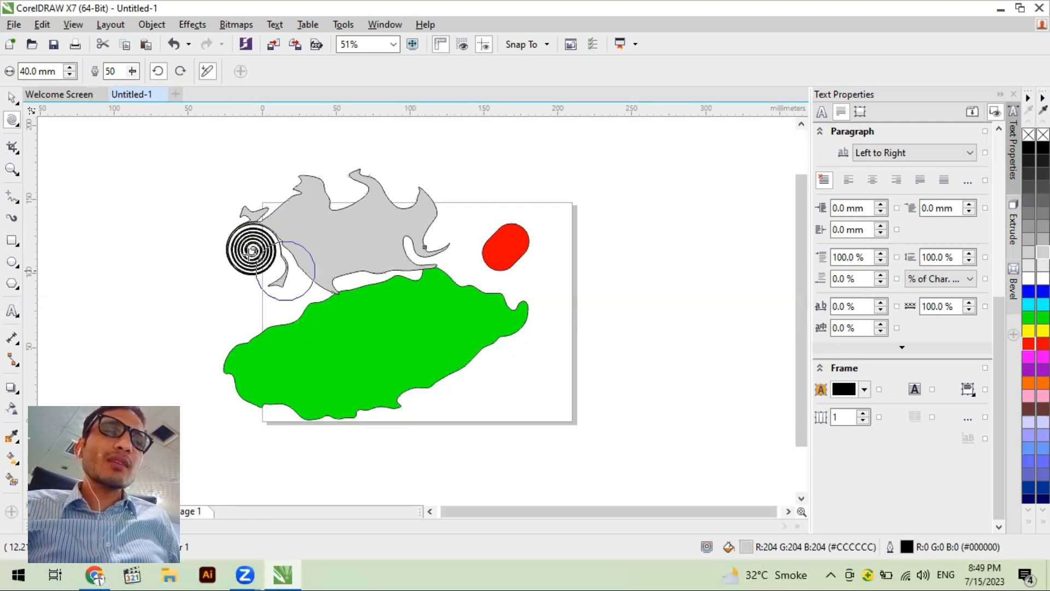
{"action": "left_click_drag", "start_coordinate": [419, 187], "coordinate": [416, 216]}
{"action": "mouse_move", "coordinate": [380, 212]}
{"action": "left_mouse_down"}
{"action": "mouse_move", "coordinate": [383, 192]}
{"action": "mouse_move", "coordinate": [242, 248]}
{"action": "mouse_move", "coordinate": [433, 218]}
{"action": "mouse_move", "coordinate": [367, 175]}
{"action": "mouse_move", "coordinate": [249, 227]}
{"action": "left_mouse_up"}
{"action": "left_click_drag", "start_coordinate": [432, 244], "coordinate": [322, 279]}
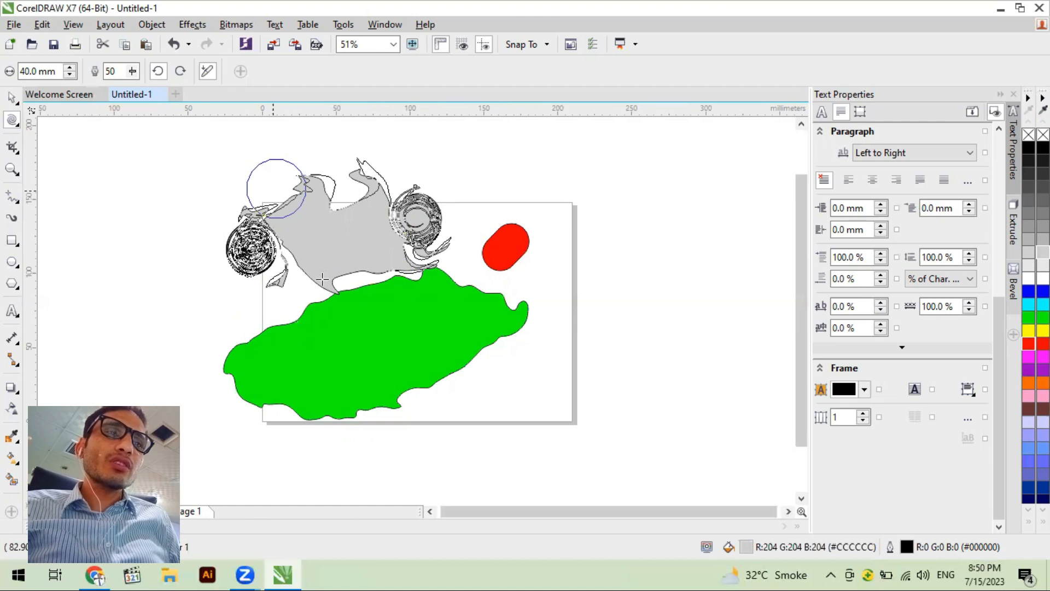
{"action": "mouse_move", "coordinate": [370, 174]}
{"action": "left_mouse_down"}
{"action": "mouse_move", "coordinate": [300, 195]}
{"action": "mouse_move", "coordinate": [342, 292]}
{"action": "mouse_move", "coordinate": [364, 221]}
{"action": "mouse_move", "coordinate": [363, 240]}
{"action": "mouse_move", "coordinate": [352, 218]}
{"action": "left_mouse_up"}
Draw the gray shape's spiral ends, lower edge and upper spikes together with the Attract tool.
{"action": "left_click", "coordinate": [12, 119]}
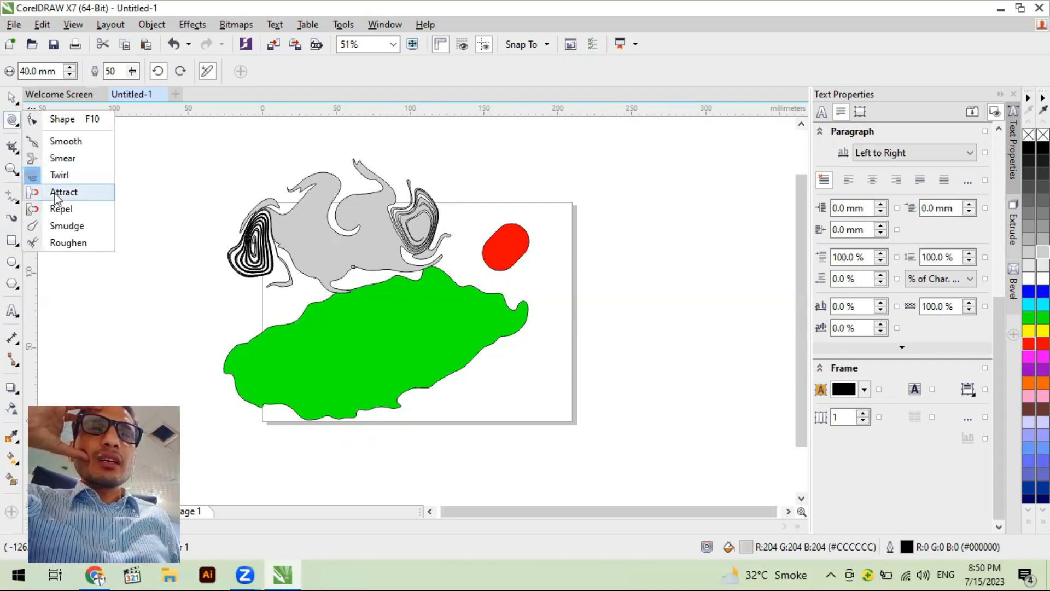
{"action": "left_click", "coordinate": [70, 194]}
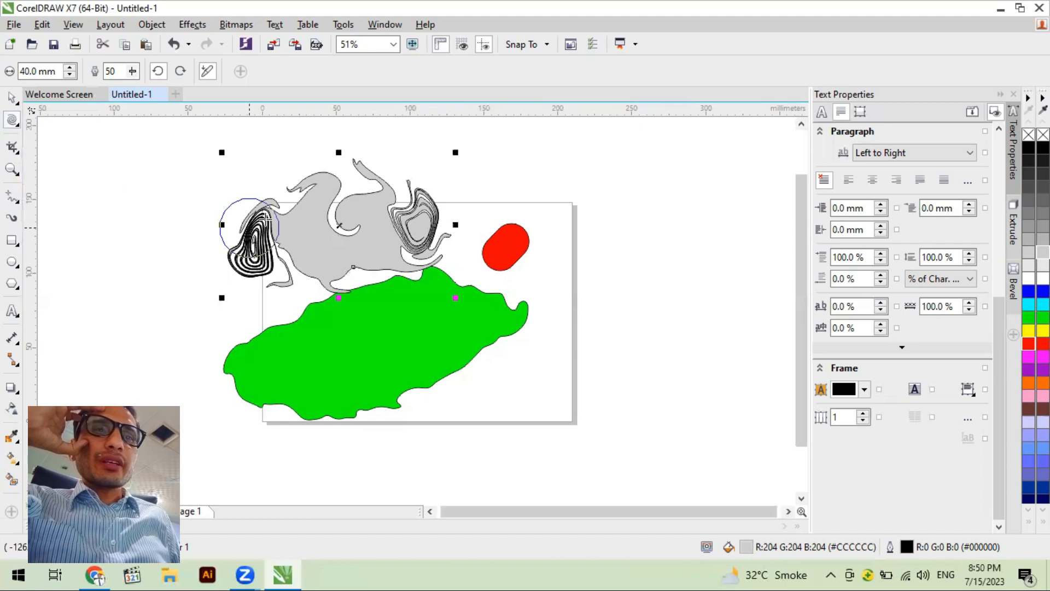
{"action": "left_click", "coordinate": [262, 272]}
{"action": "mouse_move", "coordinate": [351, 284]}
{"action": "left_mouse_down"}
{"action": "mouse_move", "coordinate": [430, 266]}
{"action": "mouse_move", "coordinate": [435, 230]}
{"action": "mouse_move", "coordinate": [368, 170]}
{"action": "mouse_move", "coordinate": [318, 164]}
{"action": "mouse_move", "coordinate": [314, 173]}
{"action": "mouse_move", "coordinate": [296, 161]}
{"action": "mouse_move", "coordinate": [308, 176]}
{"action": "mouse_move", "coordinate": [281, 172]}
{"action": "left_mouse_up"}
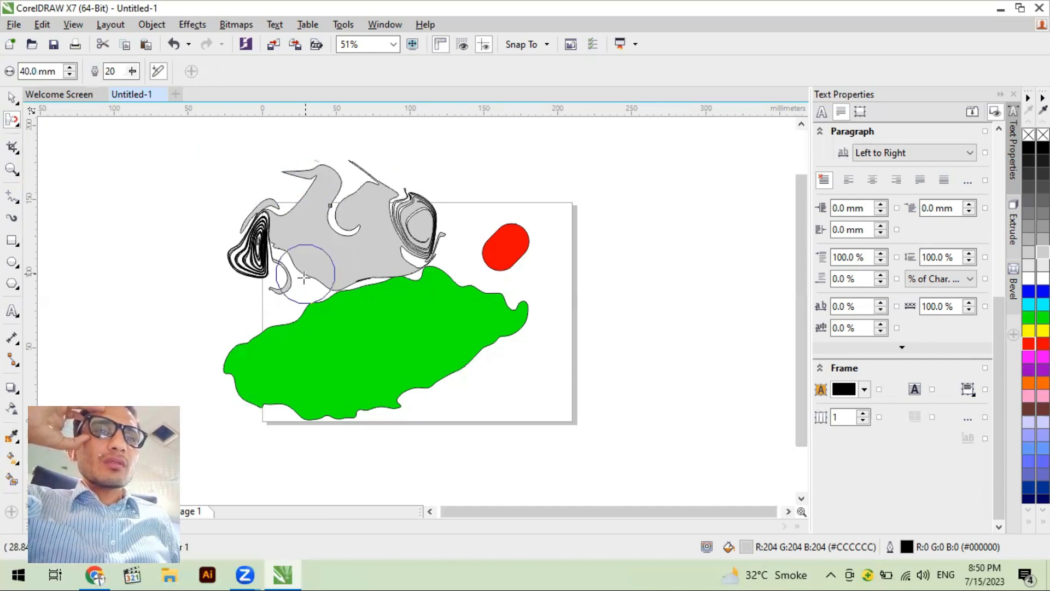
{"action": "mouse_move", "coordinate": [294, 193]}
{"action": "left_mouse_down"}
{"action": "mouse_move", "coordinate": [416, 231]}
{"action": "mouse_move", "coordinate": [315, 288]}
{"action": "left_mouse_up"}
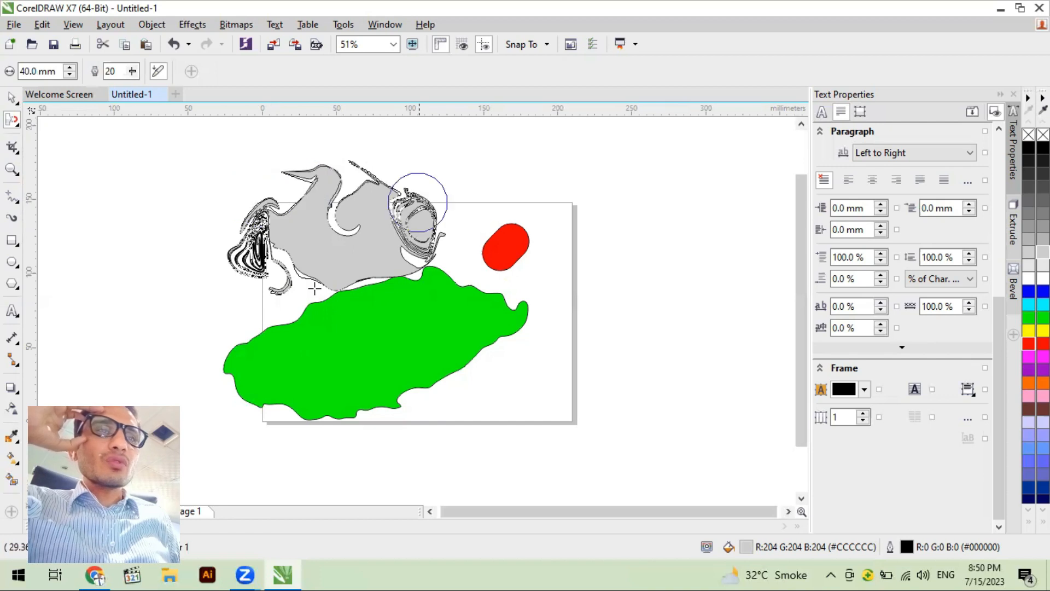
{"action": "left_click_drag", "start_coordinate": [334, 189], "coordinate": [337, 177]}
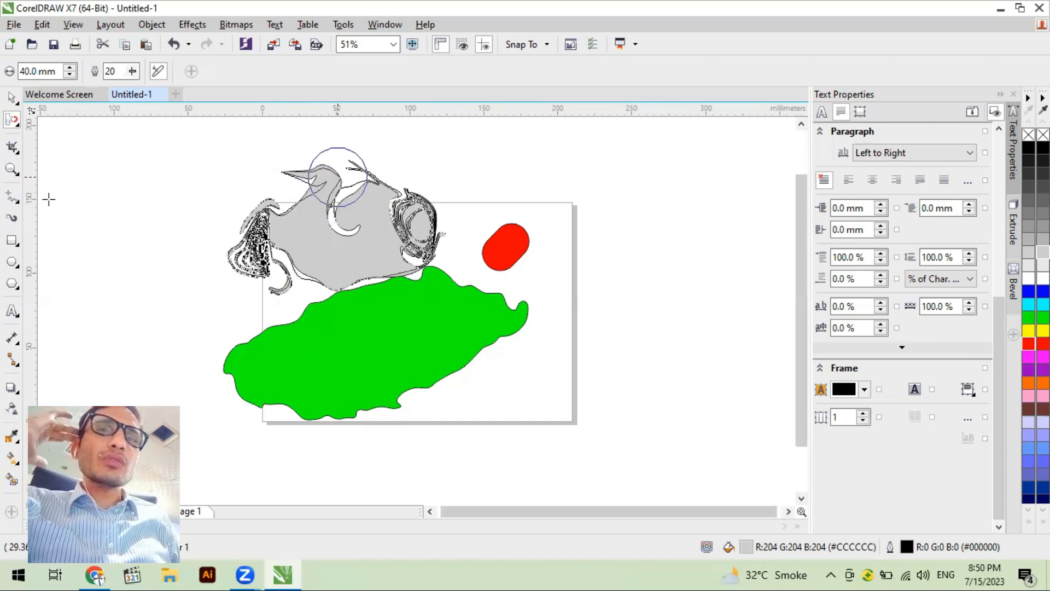
Push rounded bulges out of the gray shape's upper-left and lower edges and a round notch into its upper-right edge with the Repel tool.
{"action": "left_click", "coordinate": [13, 120]}
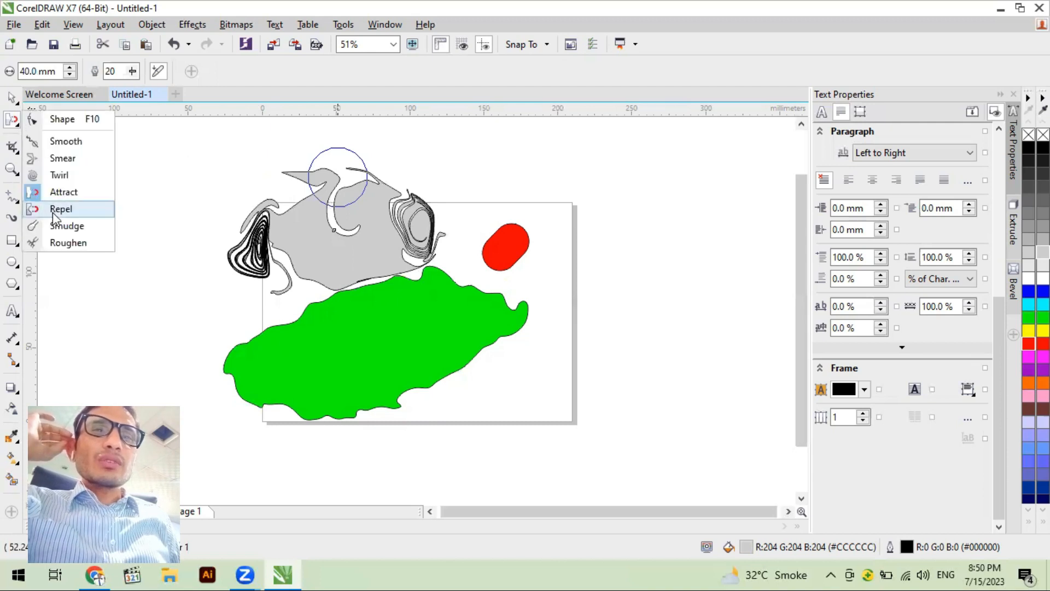
{"action": "left_click", "coordinate": [55, 216]}
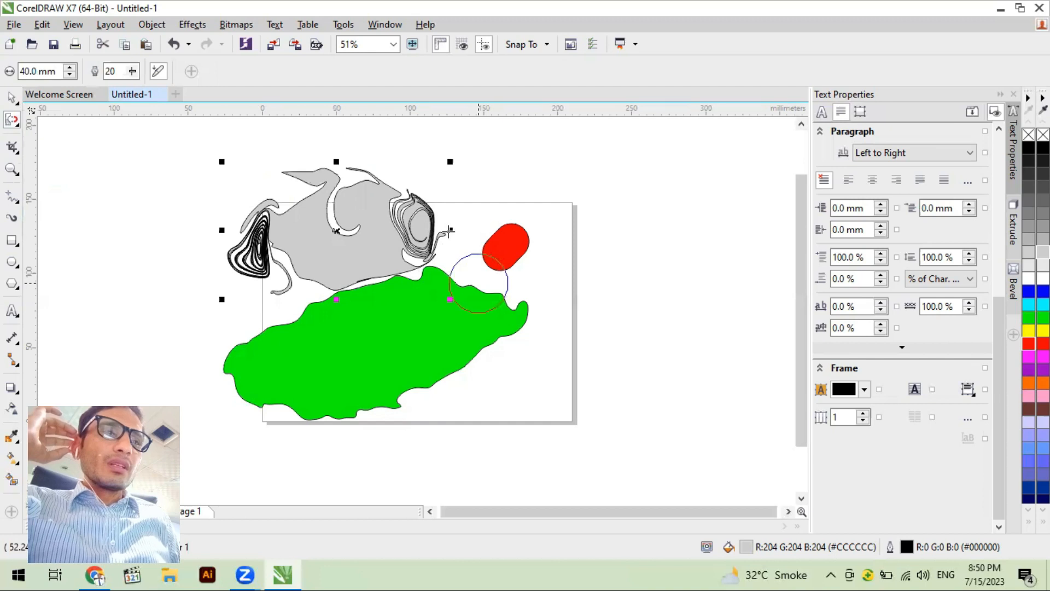
{"action": "left_click_drag", "start_coordinate": [479, 282], "coordinate": [440, 280]}
{"action": "mouse_move", "coordinate": [292, 277]}
{"action": "left_mouse_down"}
{"action": "mouse_move", "coordinate": [304, 245]}
{"action": "mouse_move", "coordinate": [319, 259]}
{"action": "mouse_move", "coordinate": [315, 280]}
{"action": "mouse_move", "coordinate": [325, 269]}
{"action": "mouse_move", "coordinate": [300, 193]}
{"action": "mouse_move", "coordinate": [381, 197]}
{"action": "left_mouse_up"}
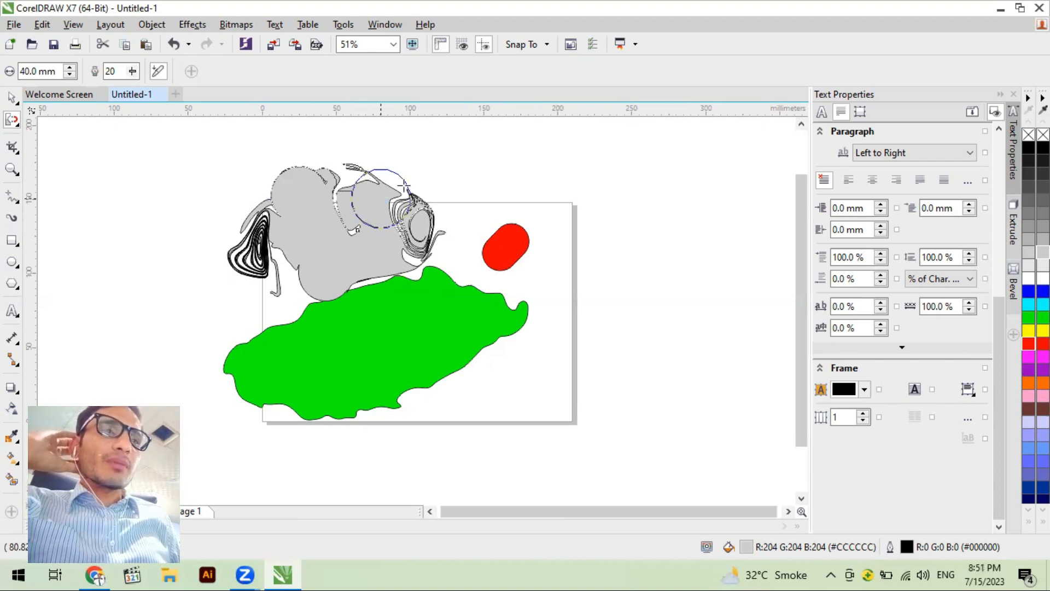
Set the Repel rate to 86, dent the gray shape's upper-left edge, reduce the nib to 39.5 mm and bulge its right part.
{"action": "left_click", "coordinate": [132, 75]}
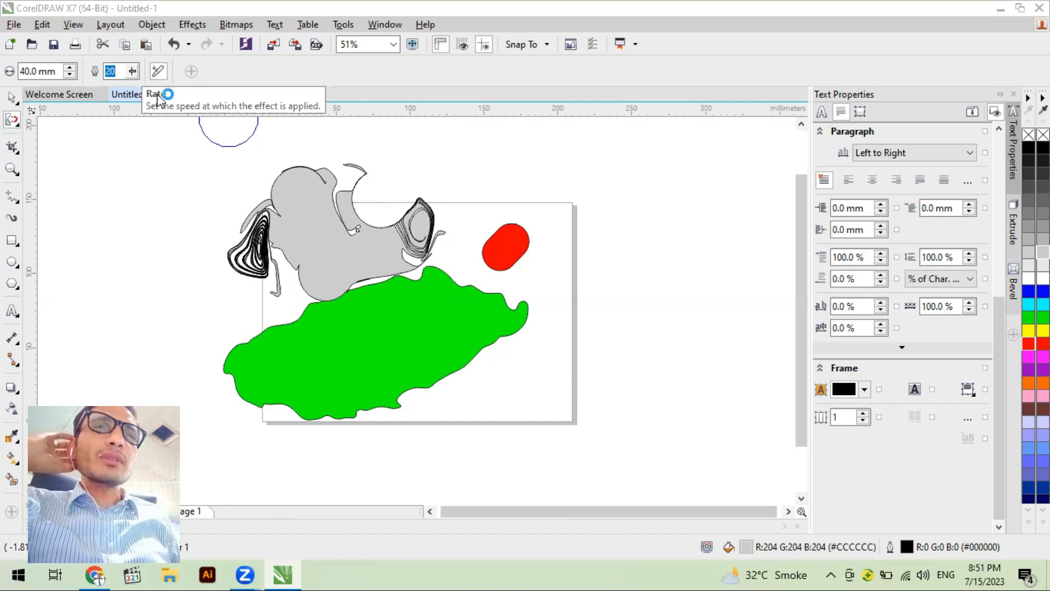
{"action": "type", "text": "86"}
{"action": "key", "text": "Return"}
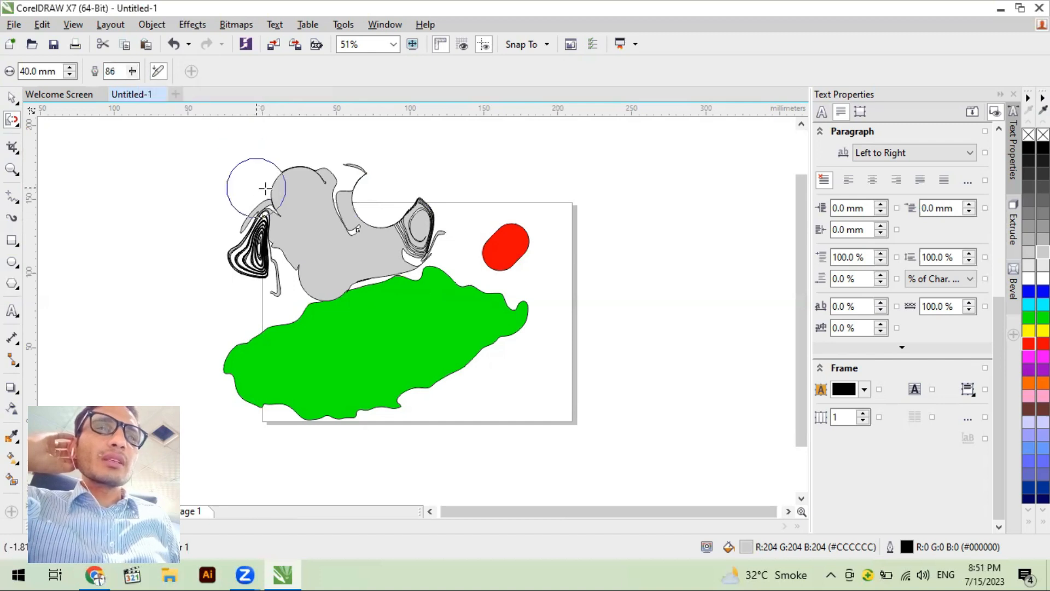
{"action": "left_click", "coordinate": [265, 188]}
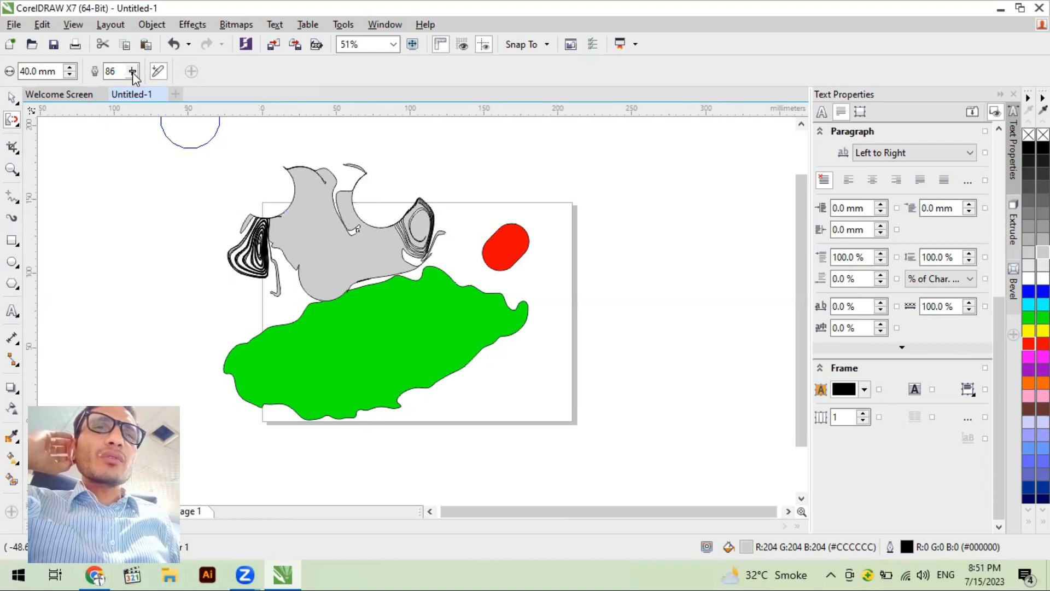
{"action": "left_click", "coordinate": [70, 75]}
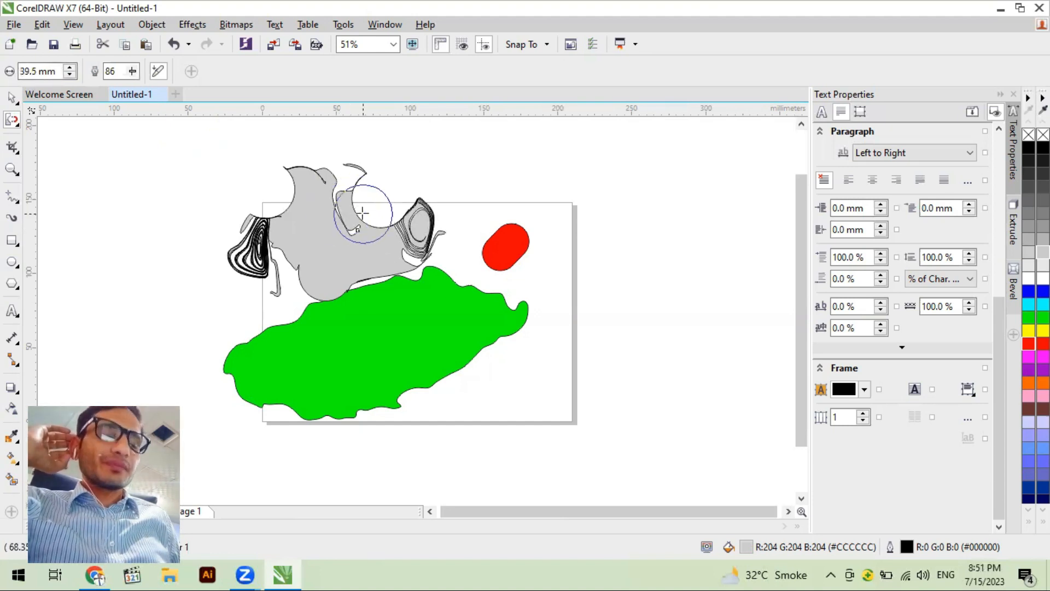
{"action": "left_click_drag", "start_coordinate": [376, 207], "coordinate": [383, 246]}
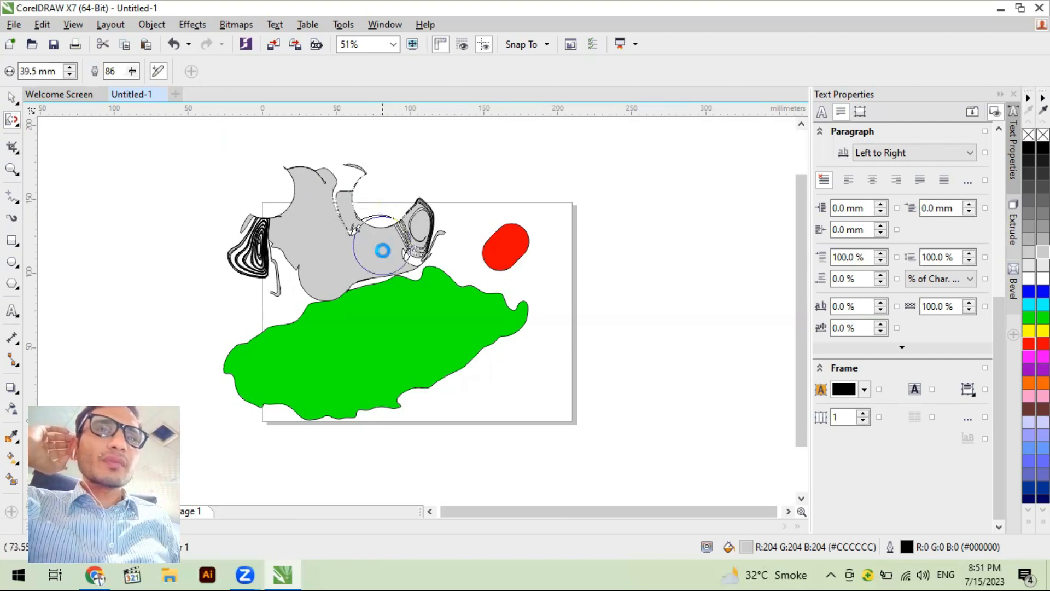
Smudge a thin hooked stroke from the gray shape's left spiral into its body with a 1.0 mm nib.
{"action": "left_click", "coordinate": [13, 126]}
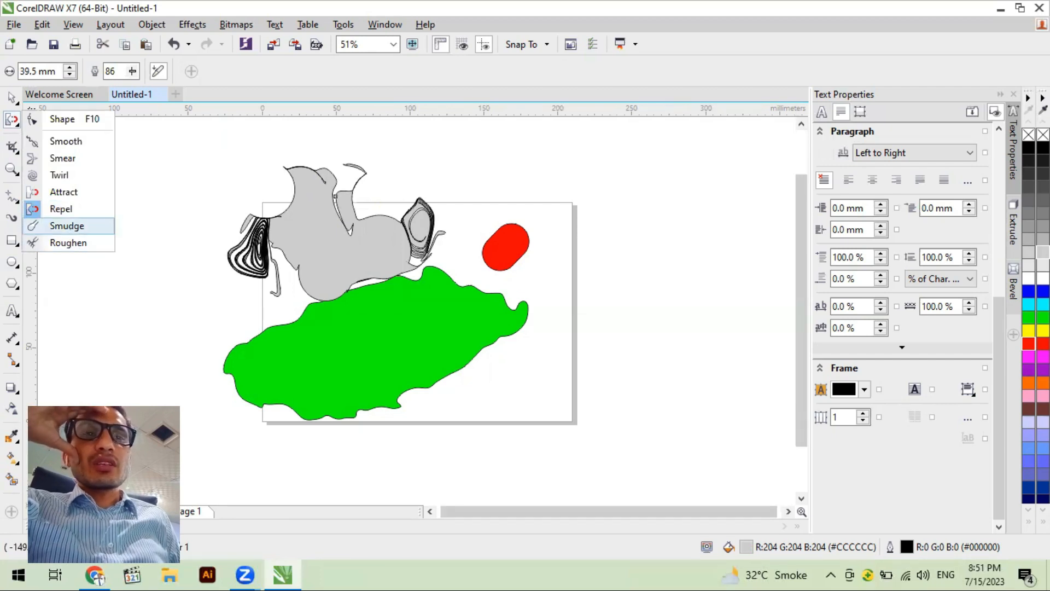
{"action": "left_click", "coordinate": [70, 230]}
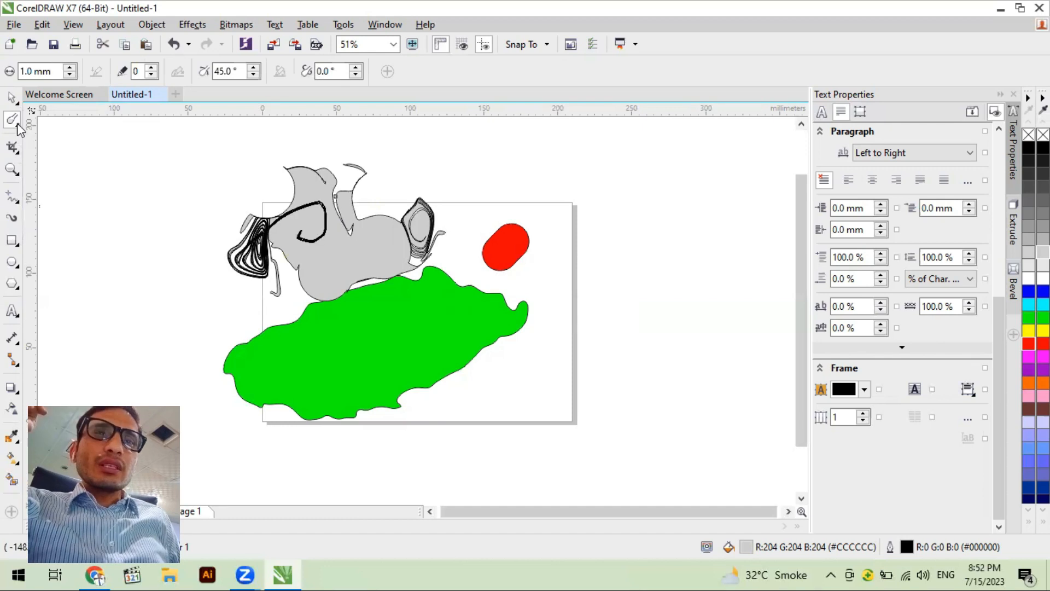
Try the Roughen tool with a 1.0 mm nib along the green shape's upper-left edge while the gray shape is selected.
{"action": "left_click", "coordinate": [16, 123]}
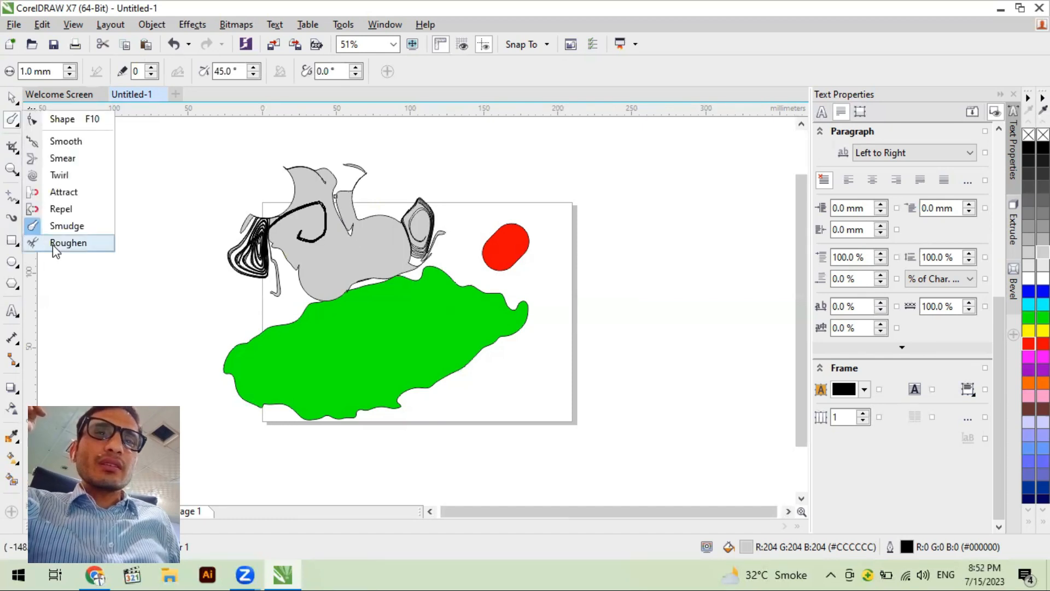
{"action": "left_click", "coordinate": [68, 242]}
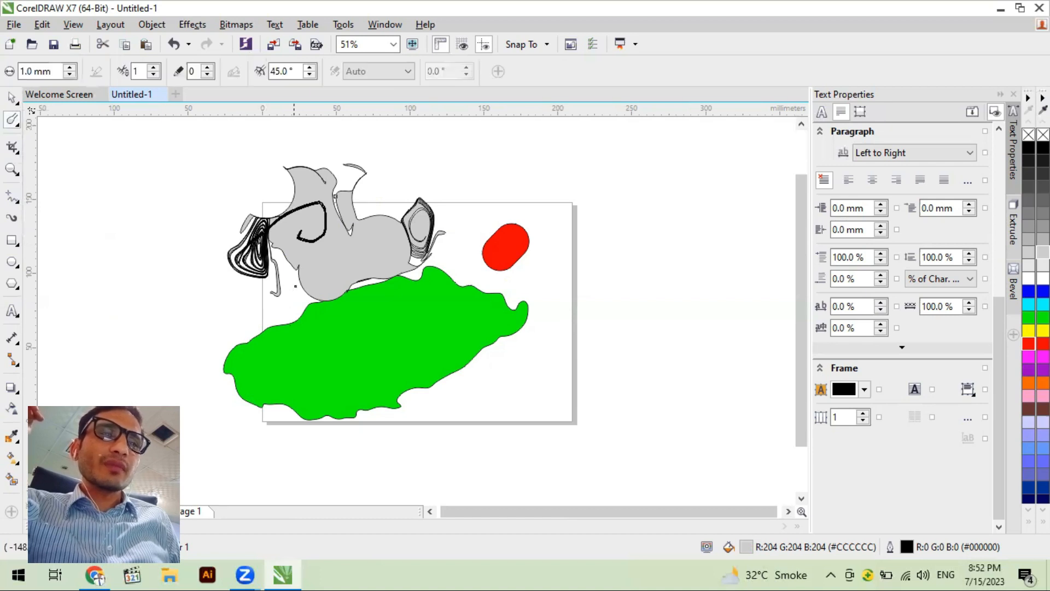
{"action": "left_click_drag", "start_coordinate": [292, 327], "coordinate": [255, 331]}
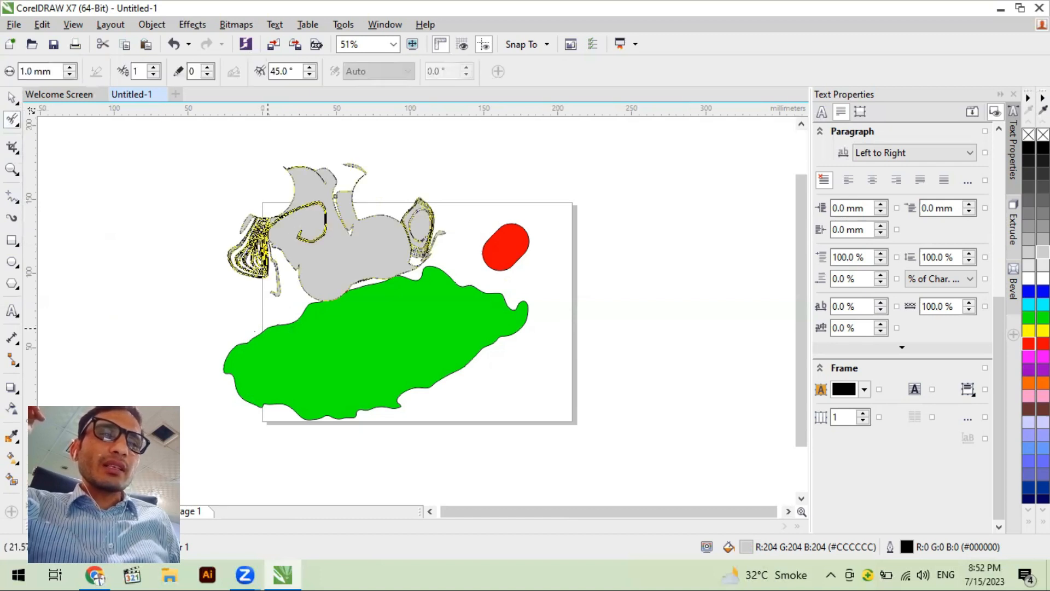
Show the tools in the Crop group.
{"action": "left_click", "coordinate": [17, 124]}
{"action": "left_click", "coordinate": [19, 155]}
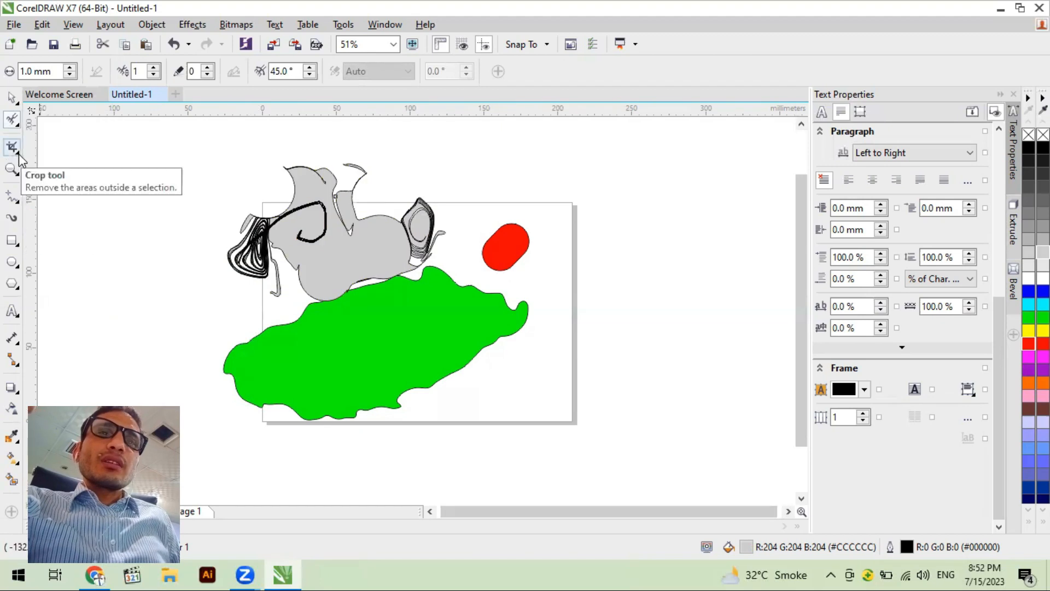
{"action": "left_click", "coordinate": [18, 157]}
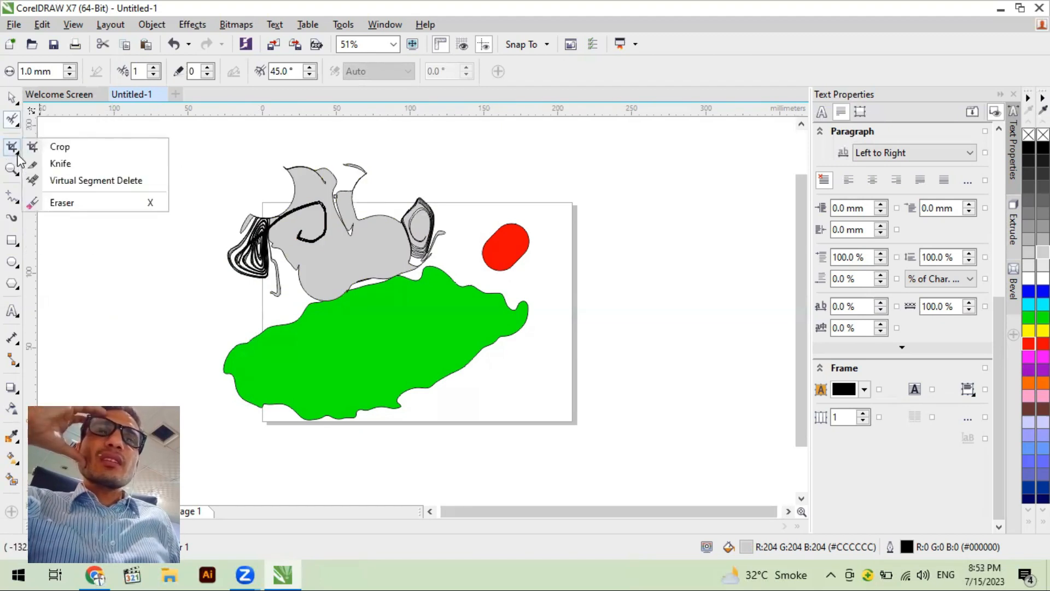